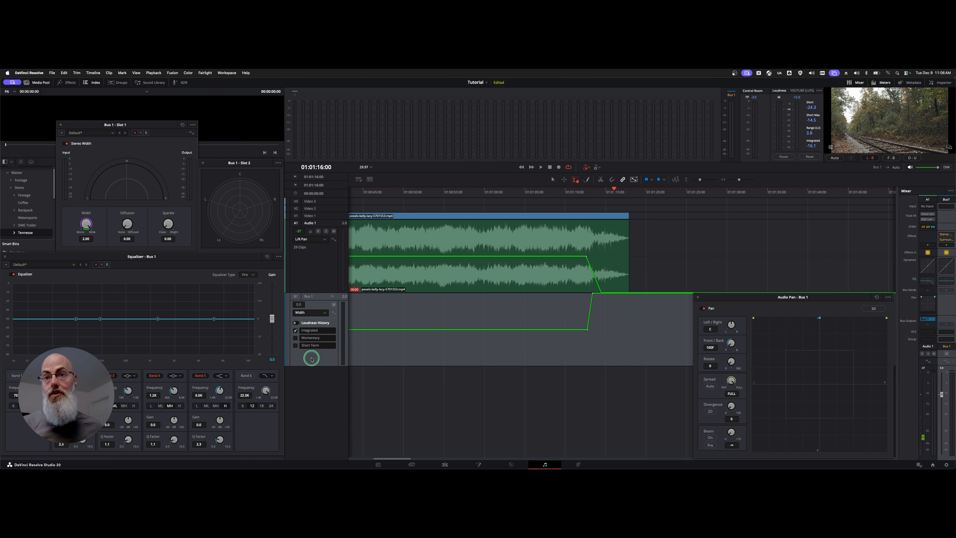
# Step: Clear all automation from Bus 1 and Audio 1 using Reset, and close the equalizer and pan windows
pyautogui.rightClick(311, 359)
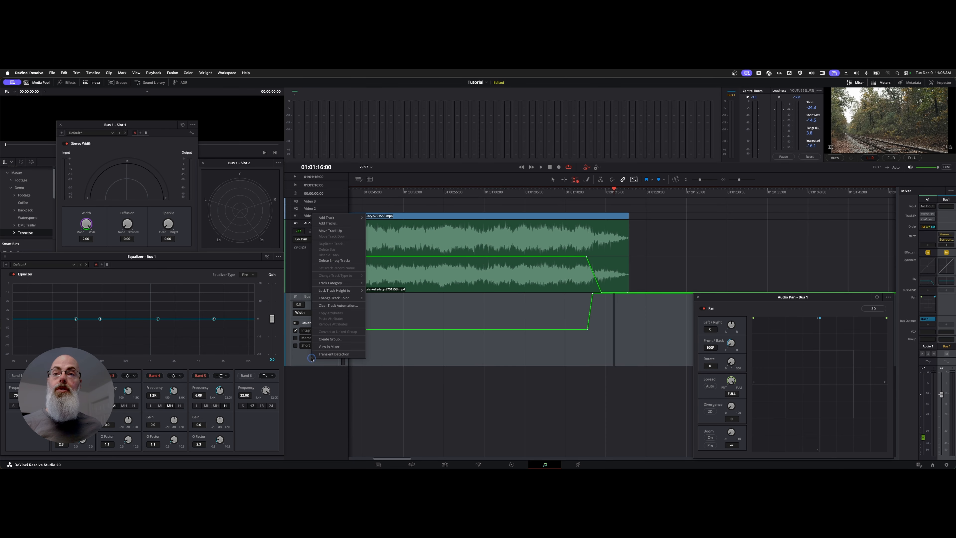
pyautogui.click(331, 306)
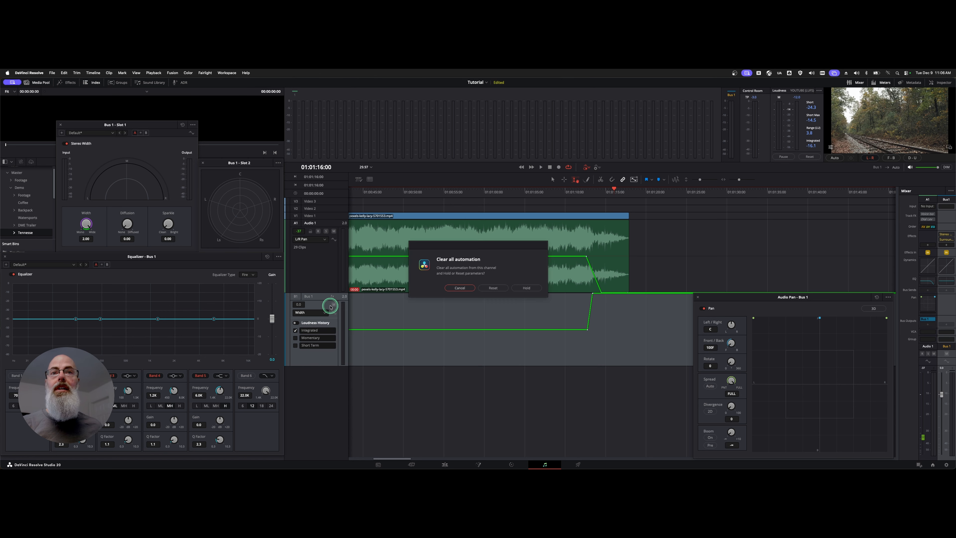
pyautogui.click(493, 288)
pyautogui.rightClick(328, 271)
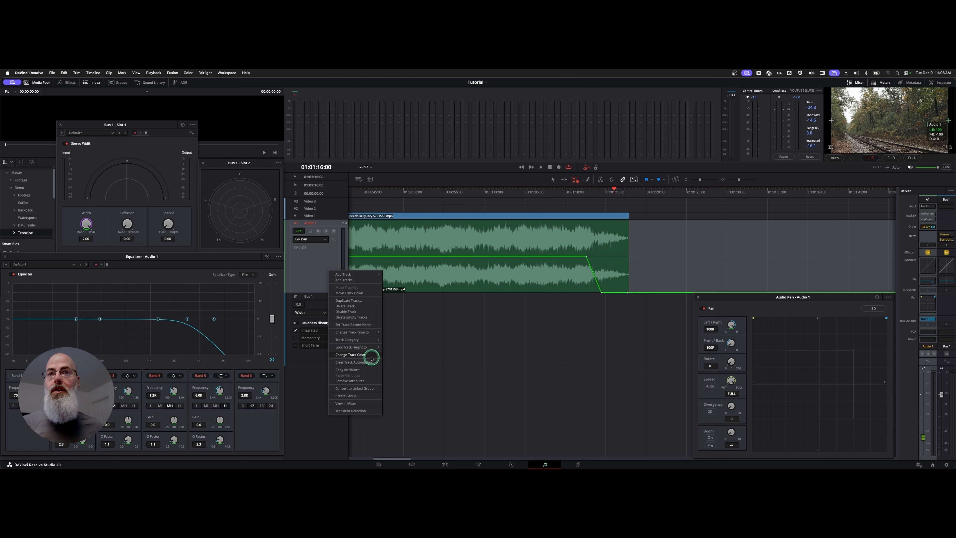
pyautogui.click(365, 363)
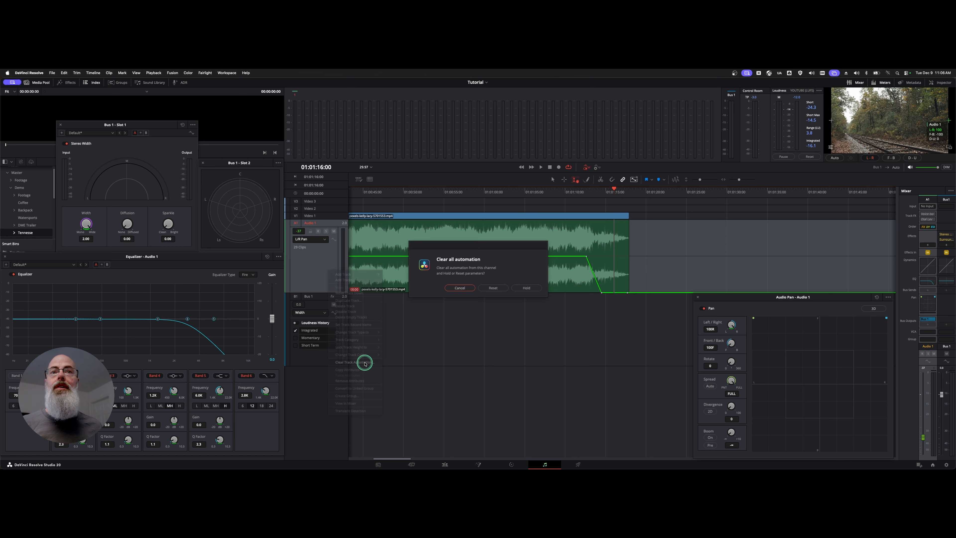
pyautogui.click(494, 288)
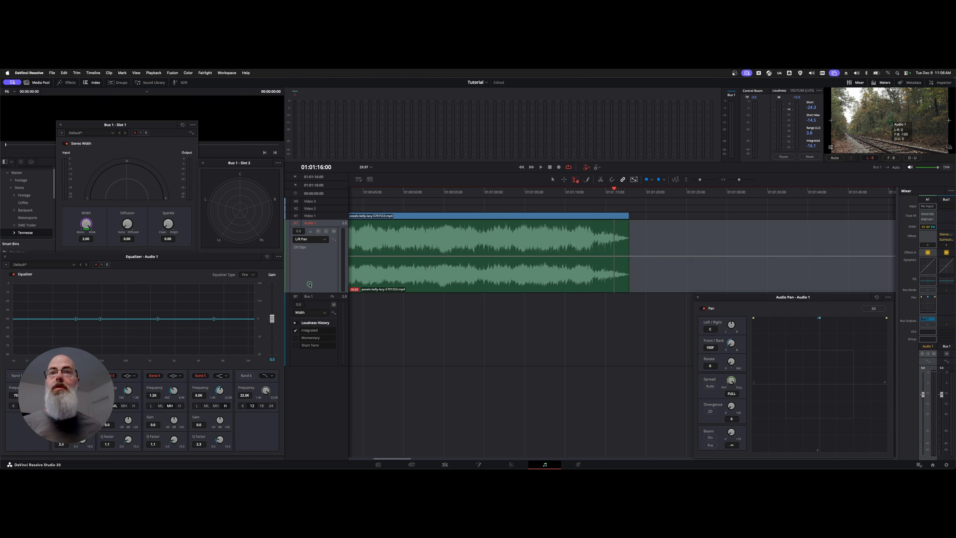
pyautogui.click(610, 331)
pyautogui.click(5, 256)
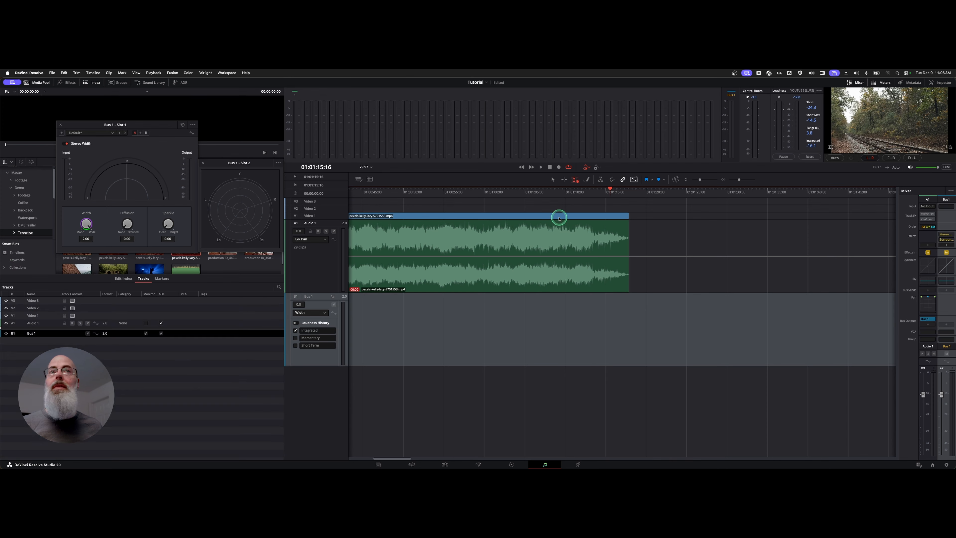
# Step: Turn off automation, try volume keyframes directly on the Audio 1 clip near its end, and undo them
pyautogui.click(587, 167)
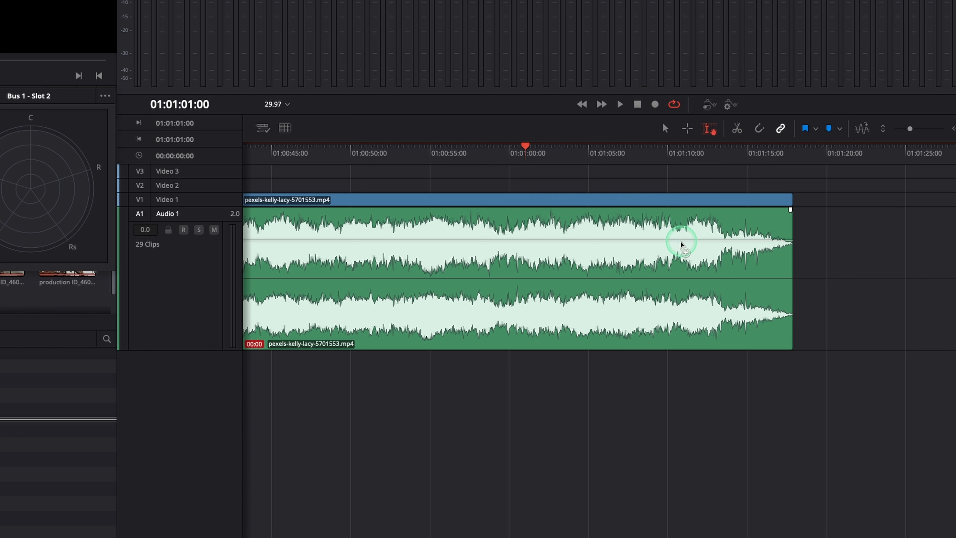
pyautogui.click(730, 243)
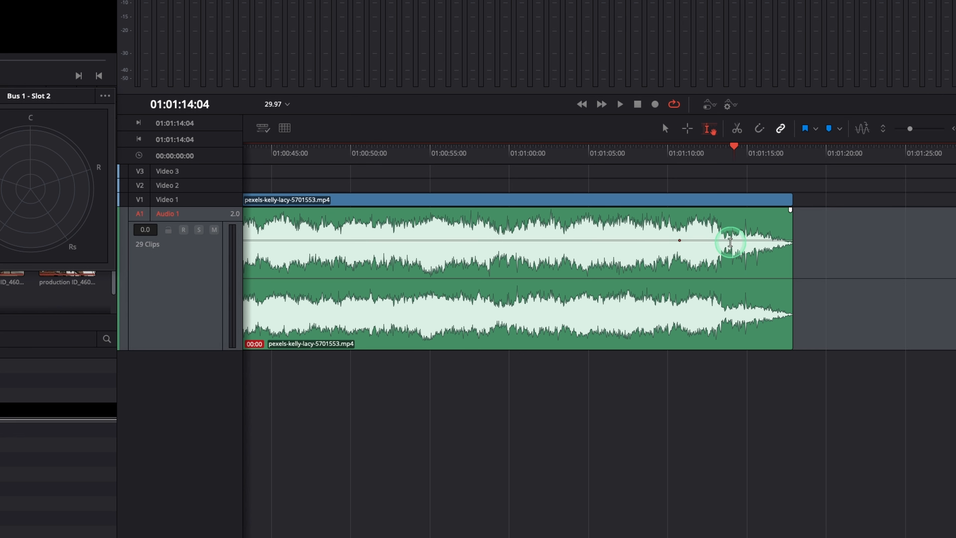
pyautogui.moveTo(731, 244)
pyautogui.mouseDown()
pyautogui.moveTo(727, 251)
pyautogui.moveTo(728, 243)
pyautogui.mouseUp()
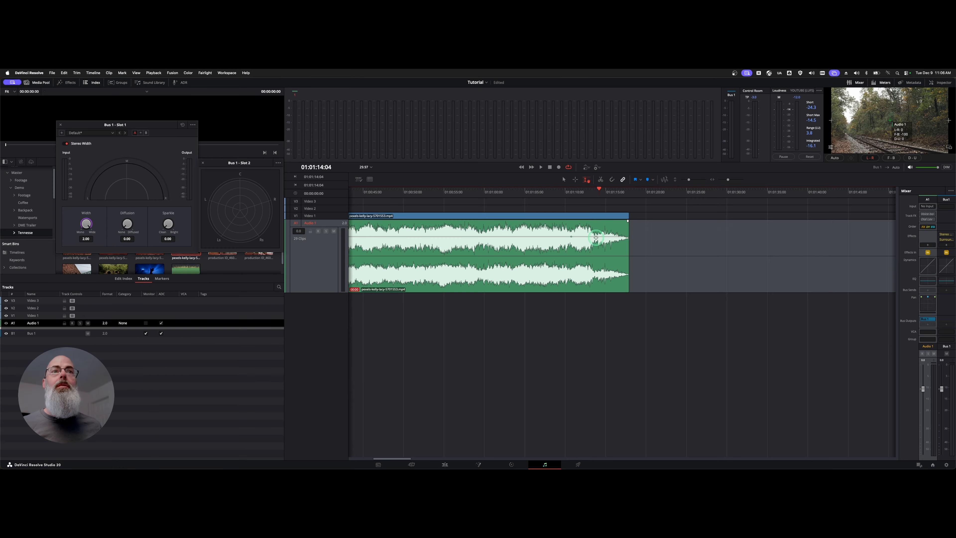
pyautogui.press('super+z')
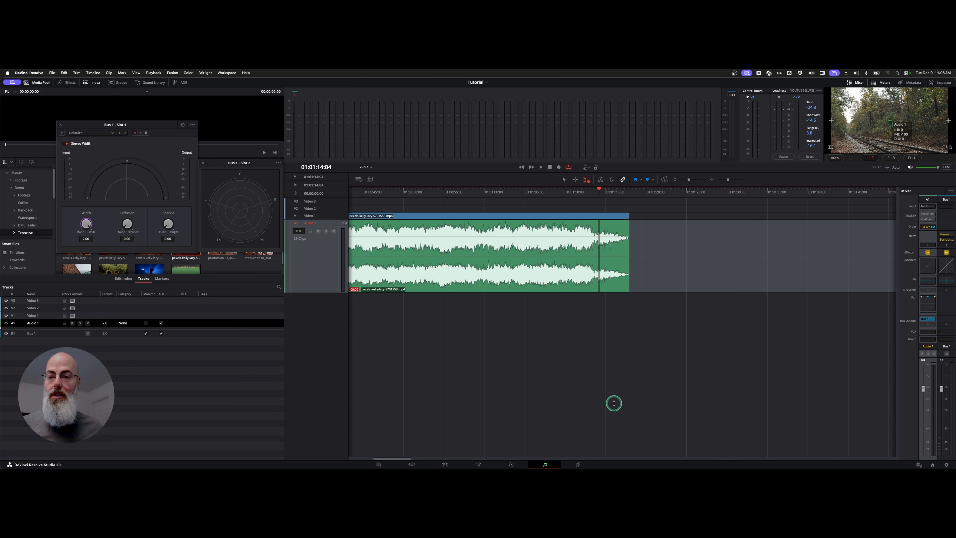
# Step: With the playhead at 01:01:12:20, turn on automation with its options showing and display Fader Level automation on Audio 1
pyautogui.click(588, 192)
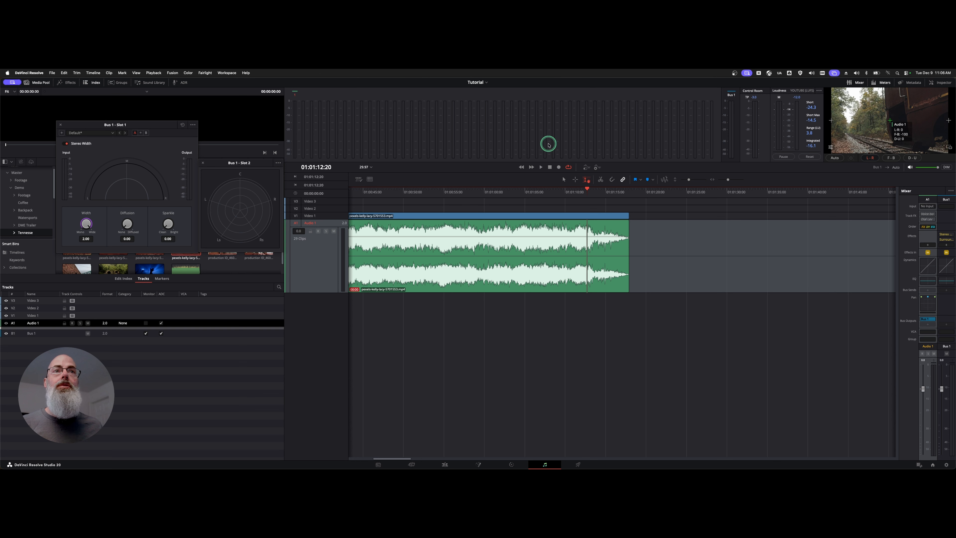
pyautogui.click(587, 168)
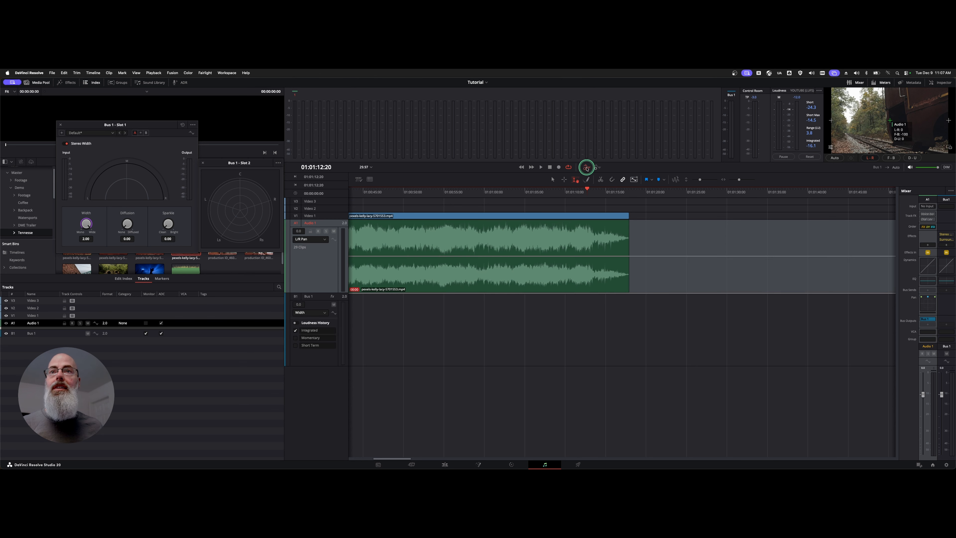
pyautogui.click(321, 241)
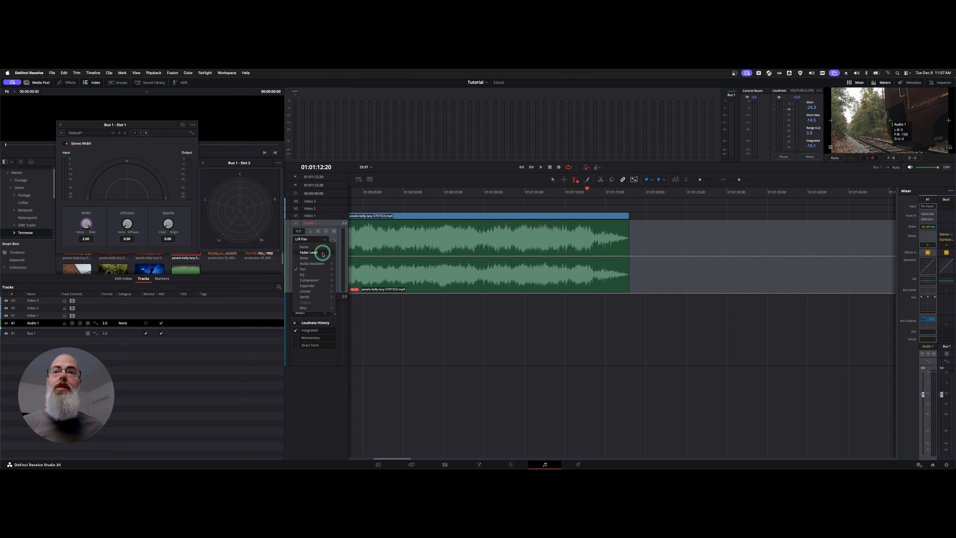
pyautogui.click(340, 260)
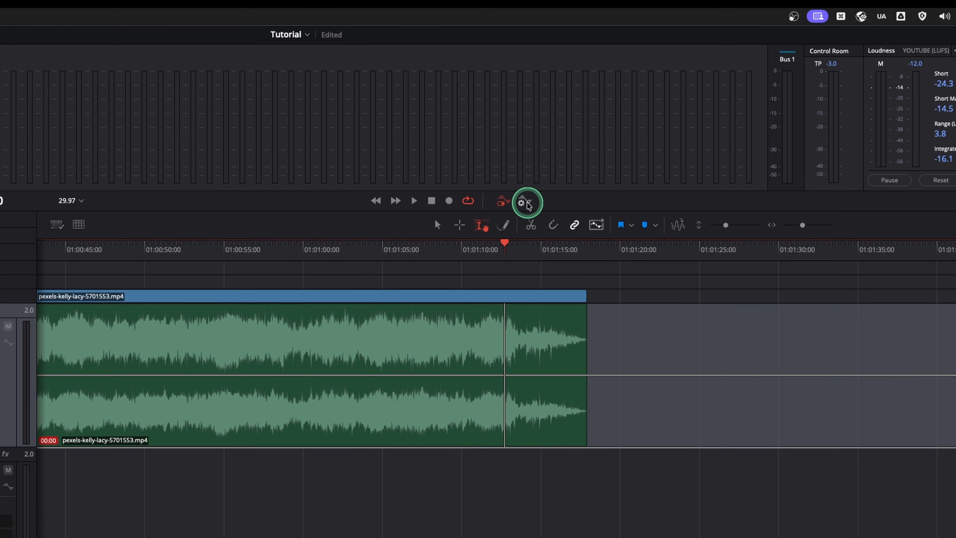
pyautogui.click(519, 203)
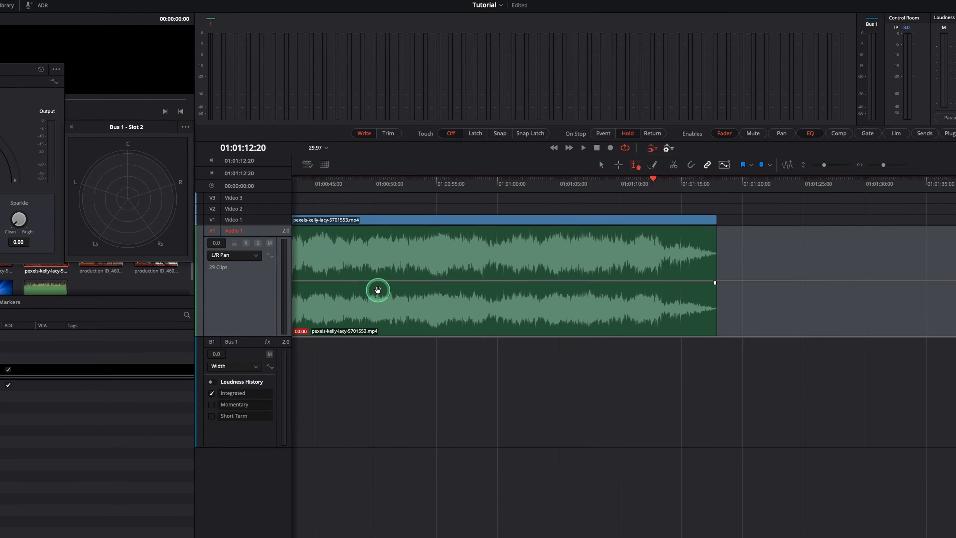
pyautogui.click(192, 272)
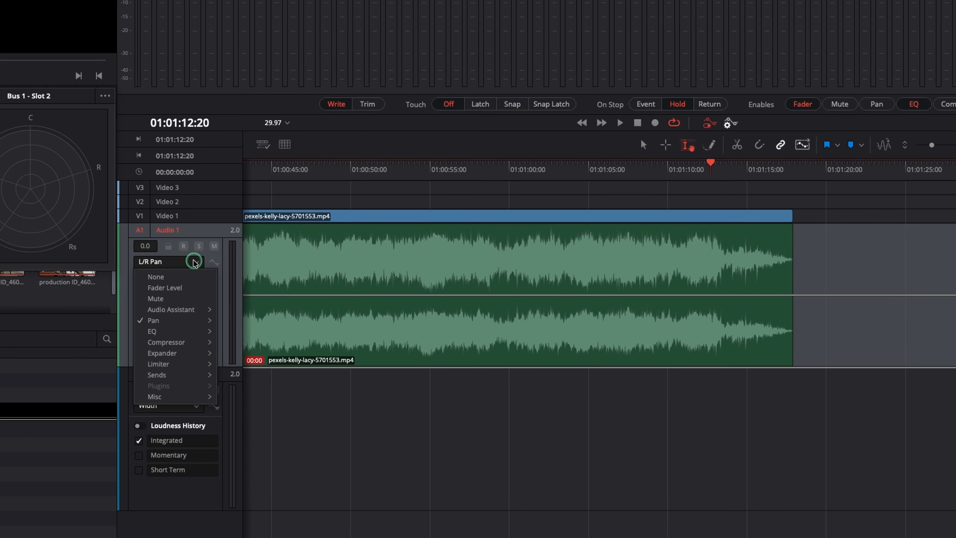
pyautogui.click(194, 289)
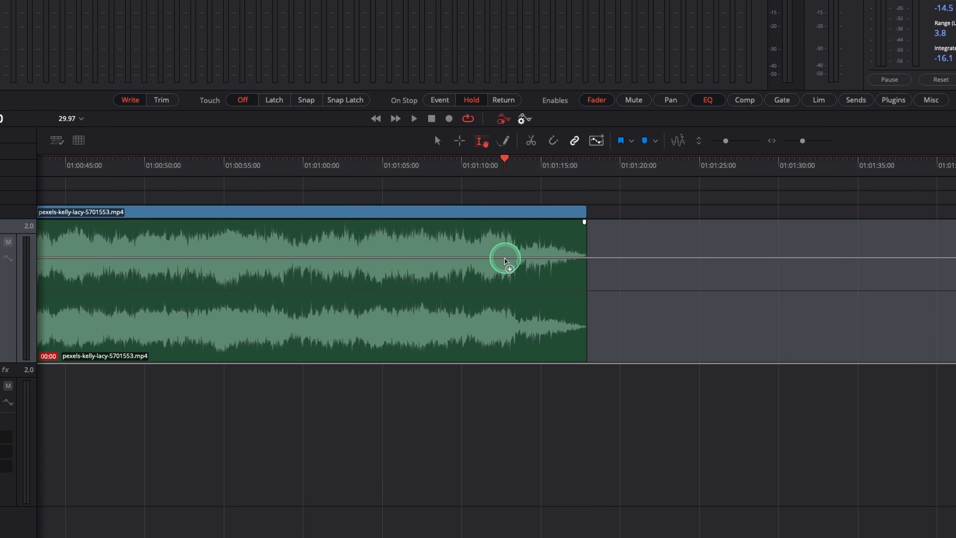
# Step: Add Fader Level keyframes on Audio 1 at 01:01:12:20 and near the clip's end, lowering the second to the minimum level
pyautogui.click(505, 258)
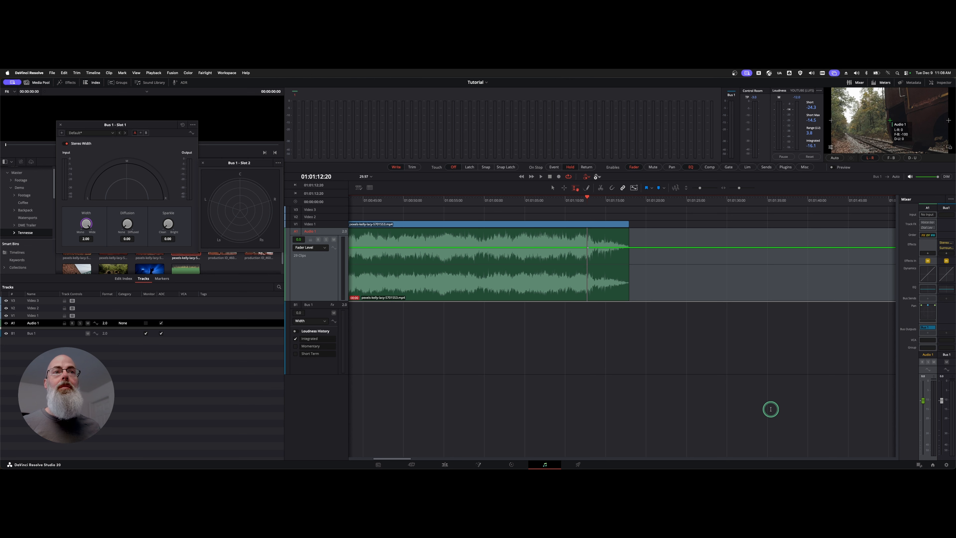
pyautogui.click(619, 247)
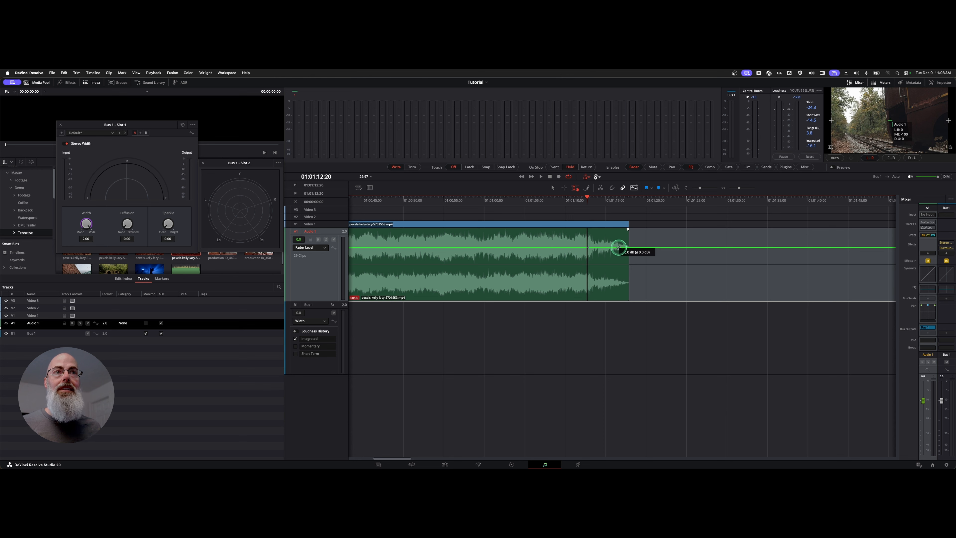
pyautogui.moveTo(619, 247); pyautogui.dragTo(619, 306)
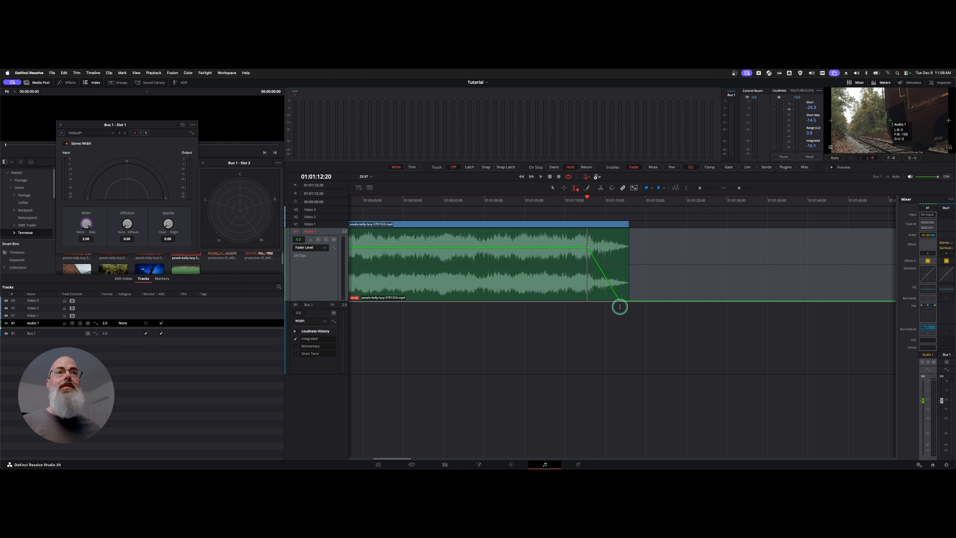
# Step: Play the fade from 01:01:11:13 and move its end keyframe to the end of the clip
pyautogui.click(580, 204)
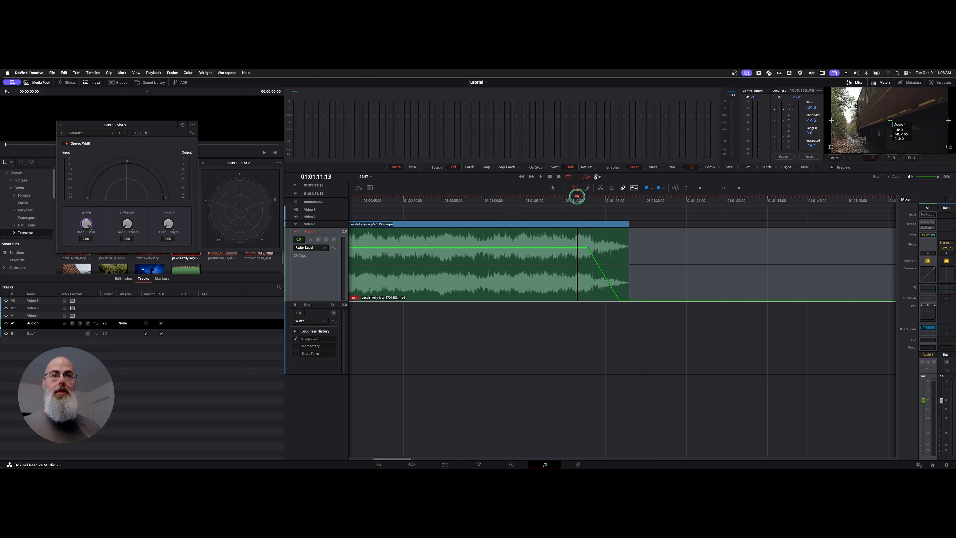
pyautogui.press('space')
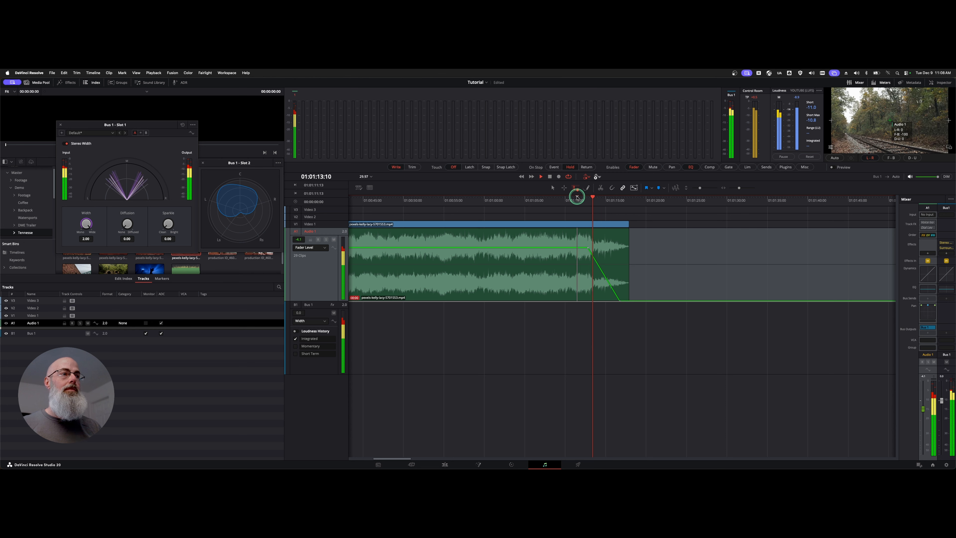
pyautogui.press('space')
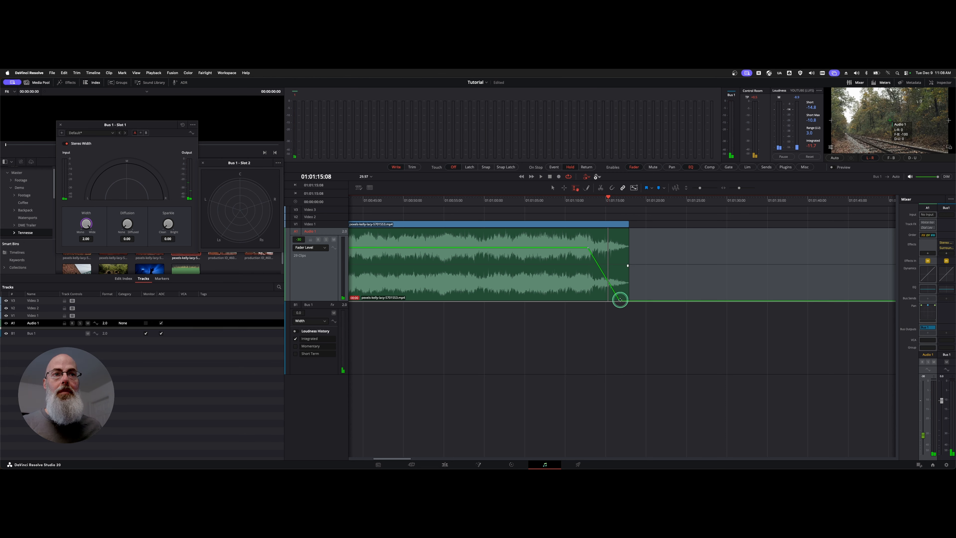
pyautogui.moveTo(620, 300); pyautogui.dragTo(638, 305)
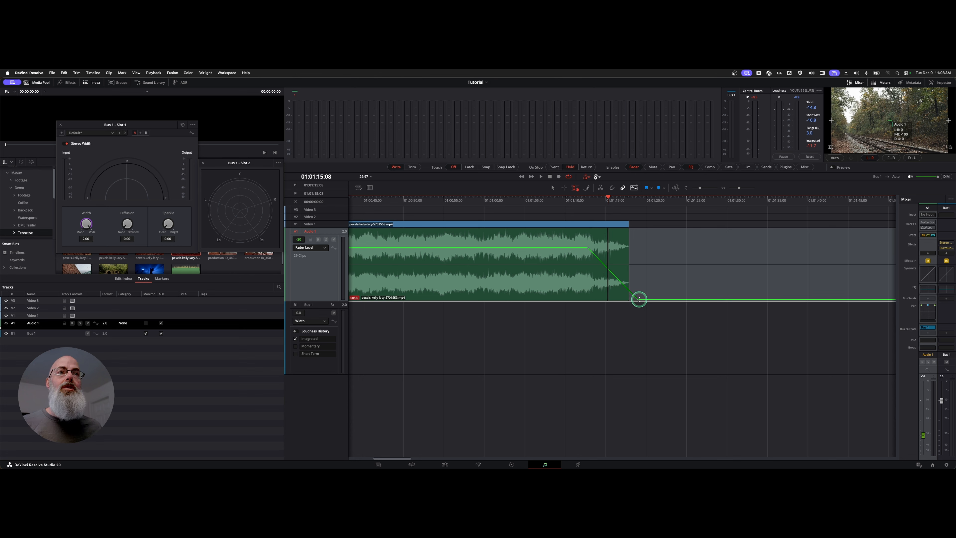
pyautogui.moveTo(638, 300); pyautogui.dragTo(629, 300)
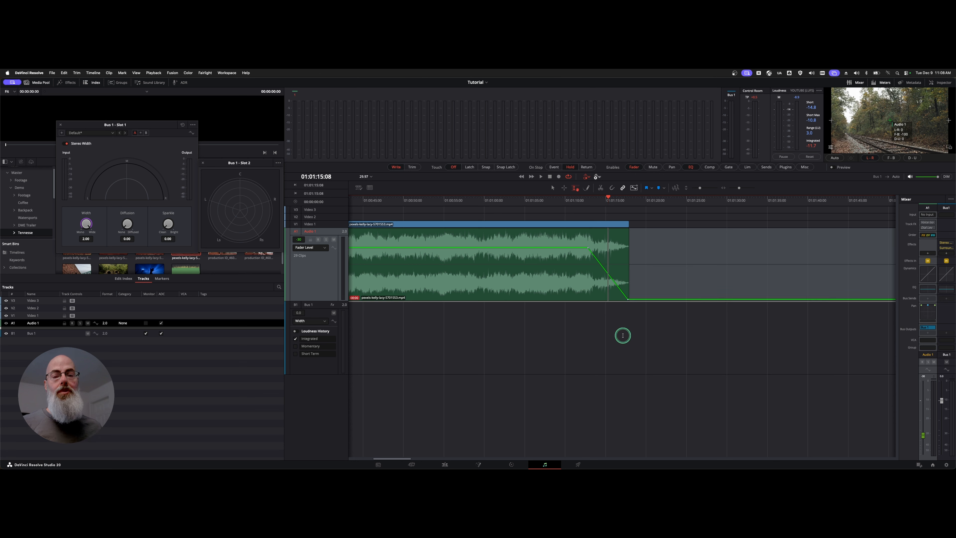
# Step: Undo the end keyframe adjustment and the keyframed Fader Level fade on Audio 1
pyautogui.click(579, 201)
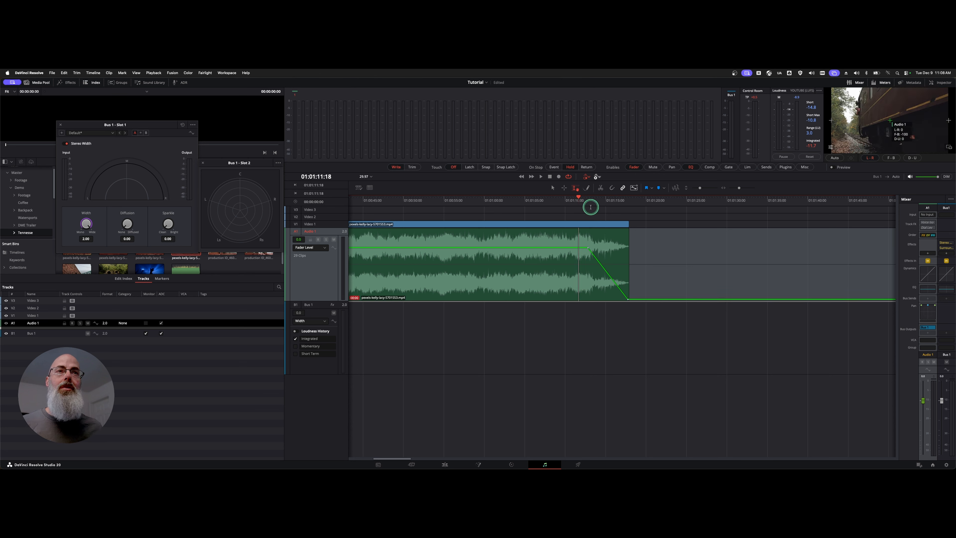
pyautogui.press('space')
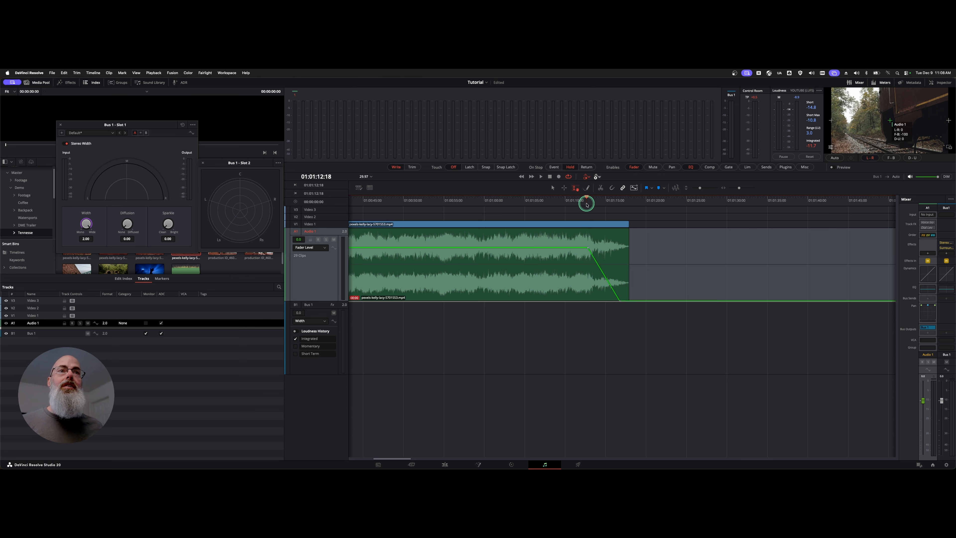
pyautogui.press('super+z')
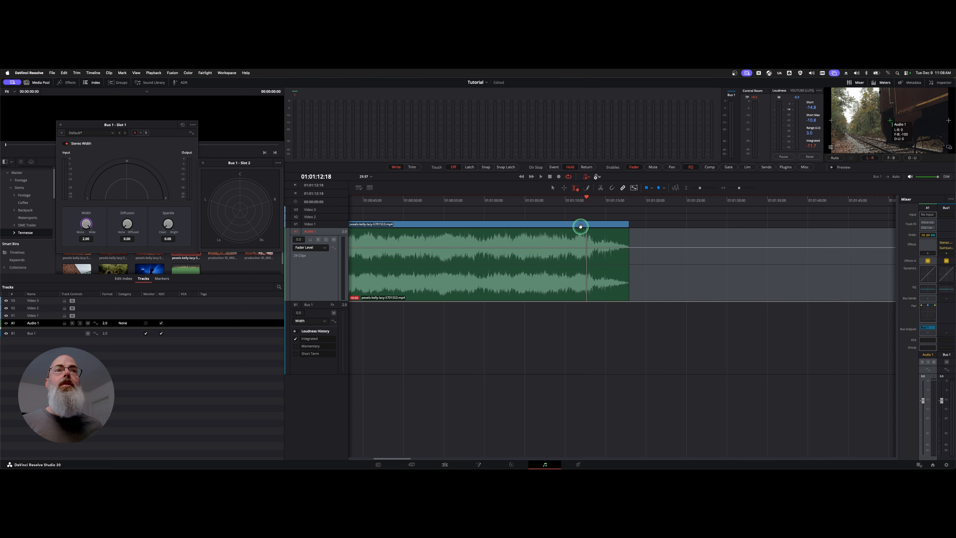
pyautogui.press('super+b')
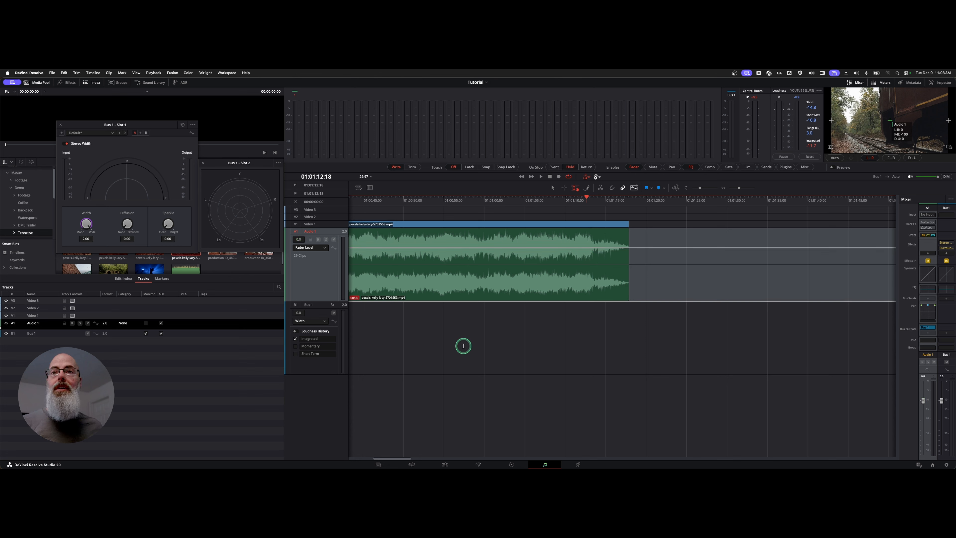
# Step: Arm Audio 1 for automation and record a fade-out by lowering its fader to the minimum during playback from 01:01:10:14
pyautogui.click(328, 273)
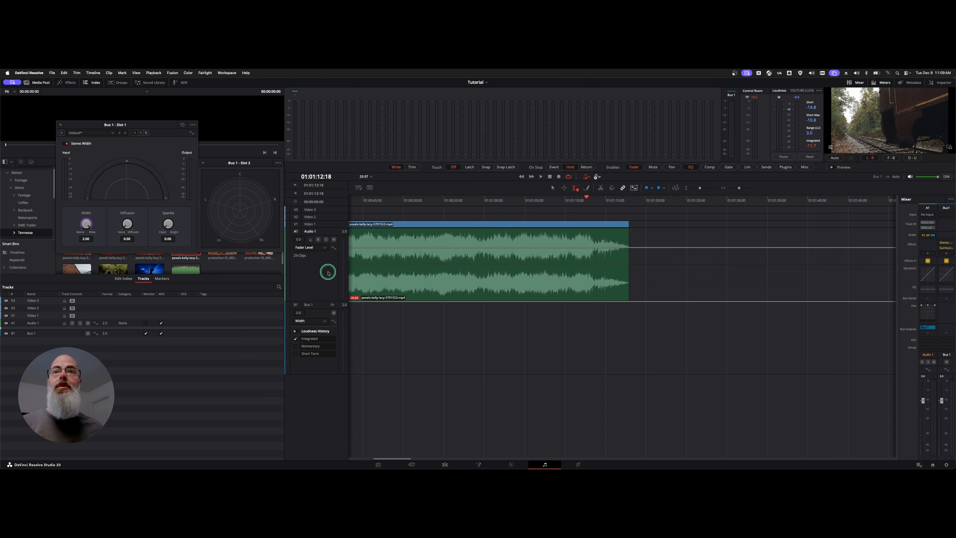
pyautogui.click(308, 275)
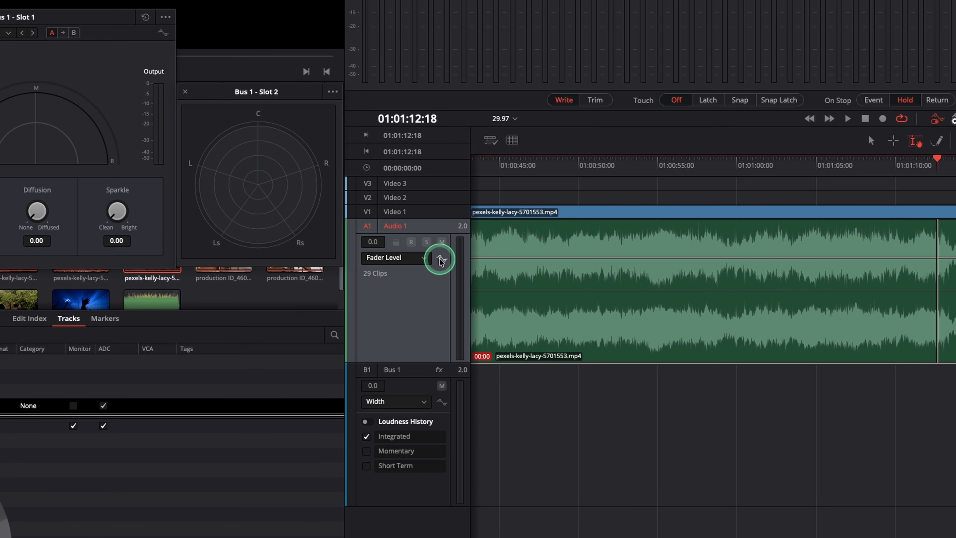
pyautogui.click(441, 259)
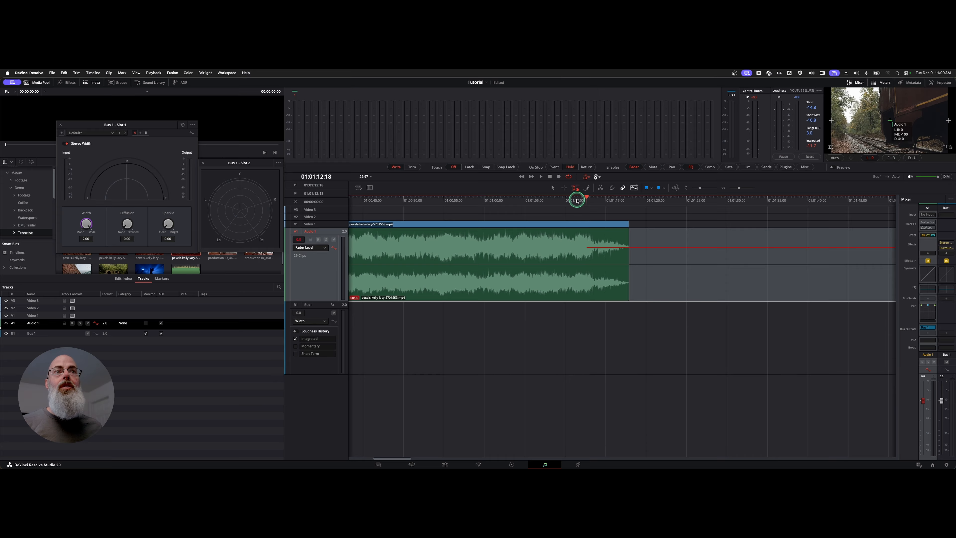
pyautogui.moveTo(578, 201); pyautogui.dragTo(569, 200)
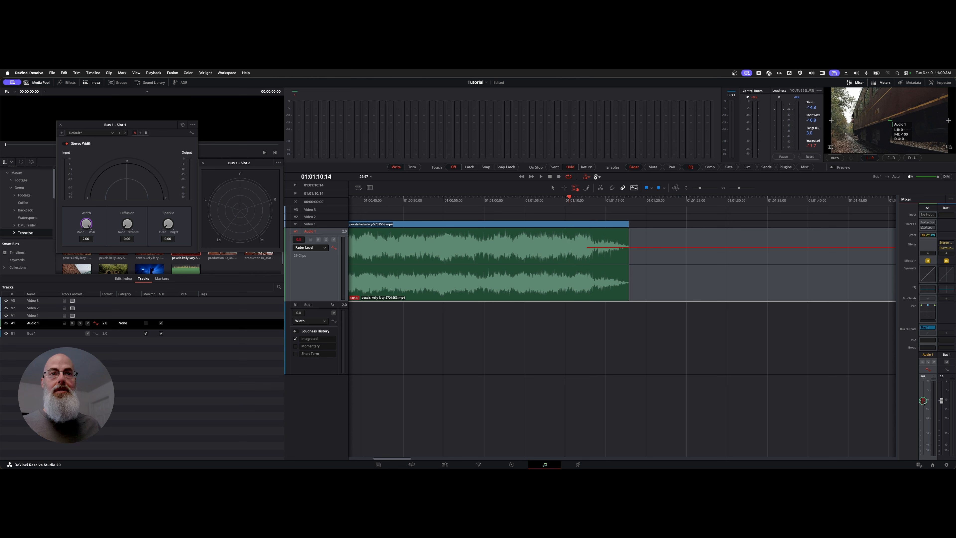
pyautogui.press('space')
pyautogui.moveTo(923, 401); pyautogui.dragTo(930, 438)
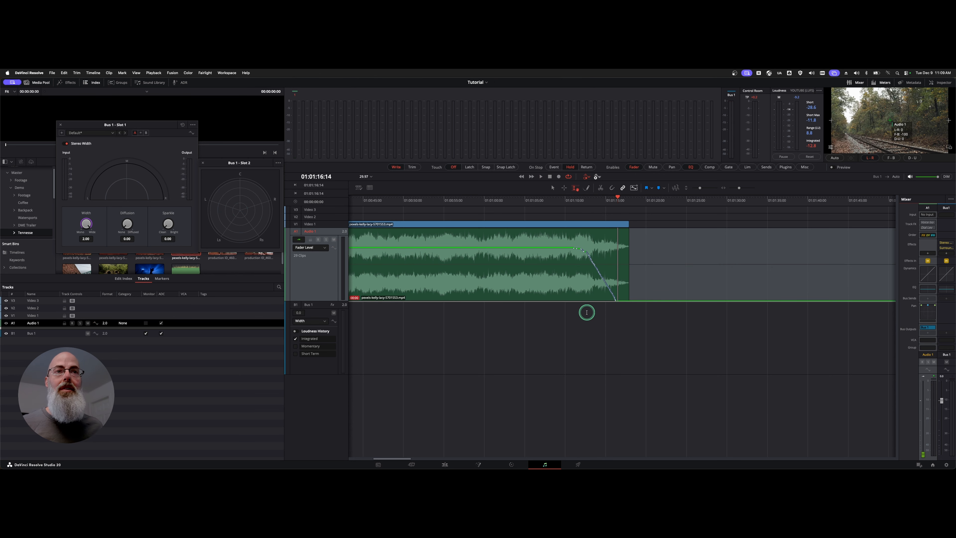
pyautogui.scroll(5, 587, 313)
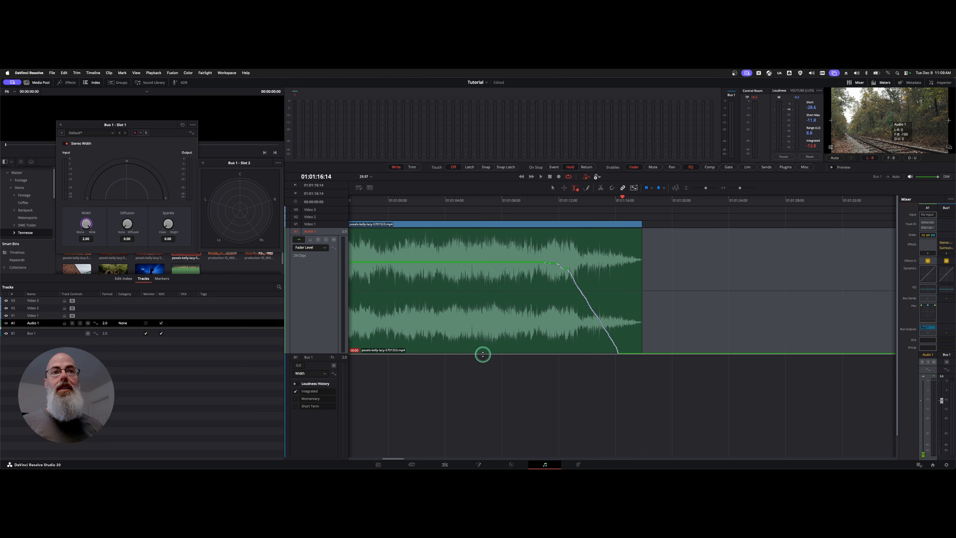
# Step: Try to select and move the first recorded Fader Level keyframes on Audio 1 with the pointer tool
pyautogui.press('a')
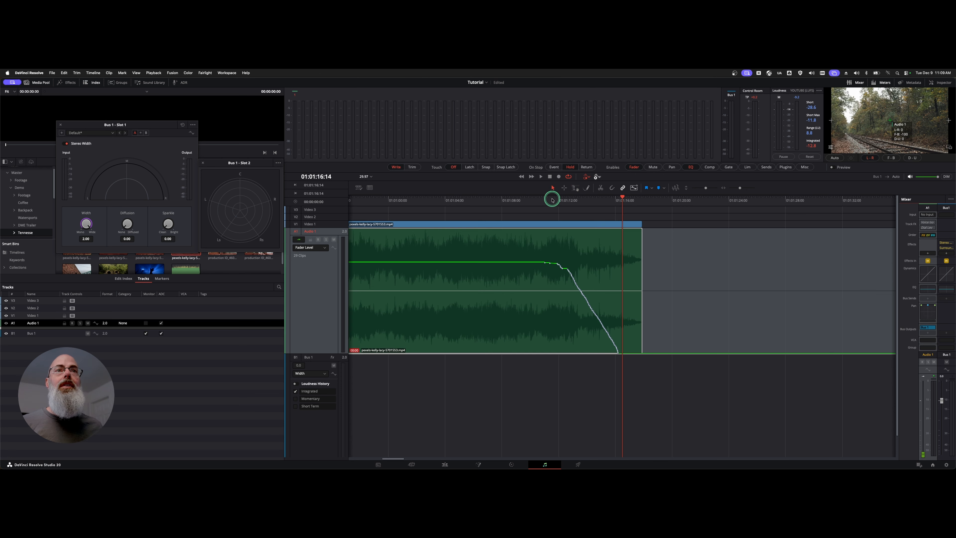
pyautogui.click(685, 238)
pyautogui.click(580, 263)
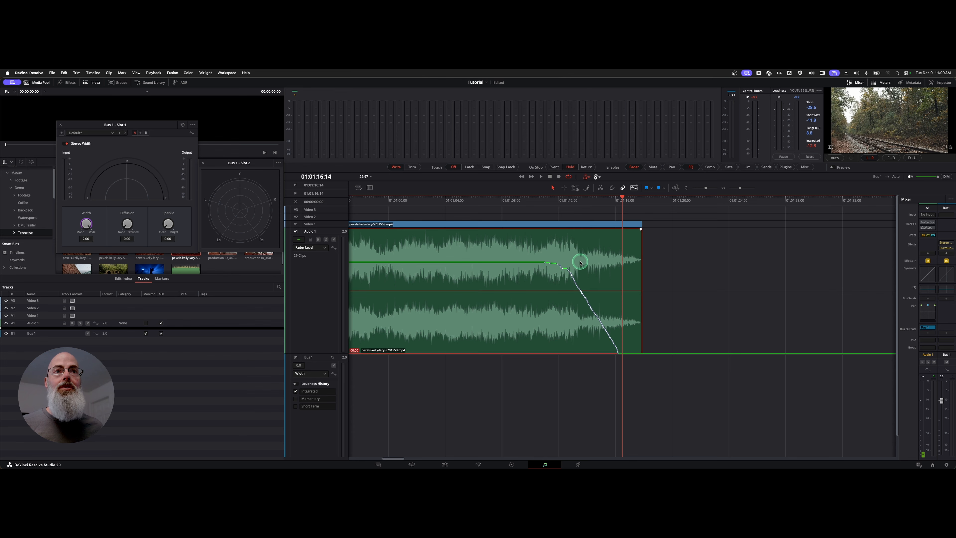
pyautogui.click(549, 224)
pyautogui.click(551, 241)
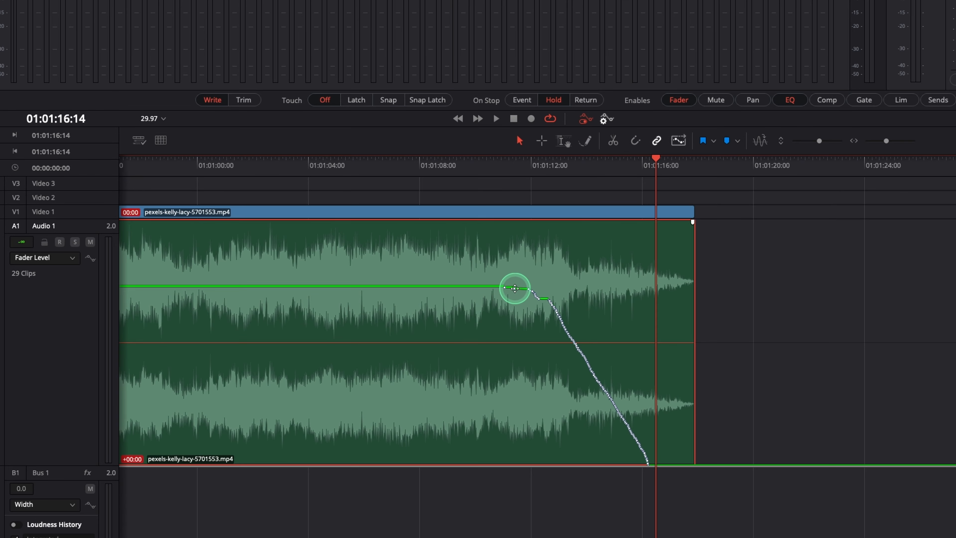
pyautogui.moveTo(515, 288); pyautogui.dragTo(548, 298)
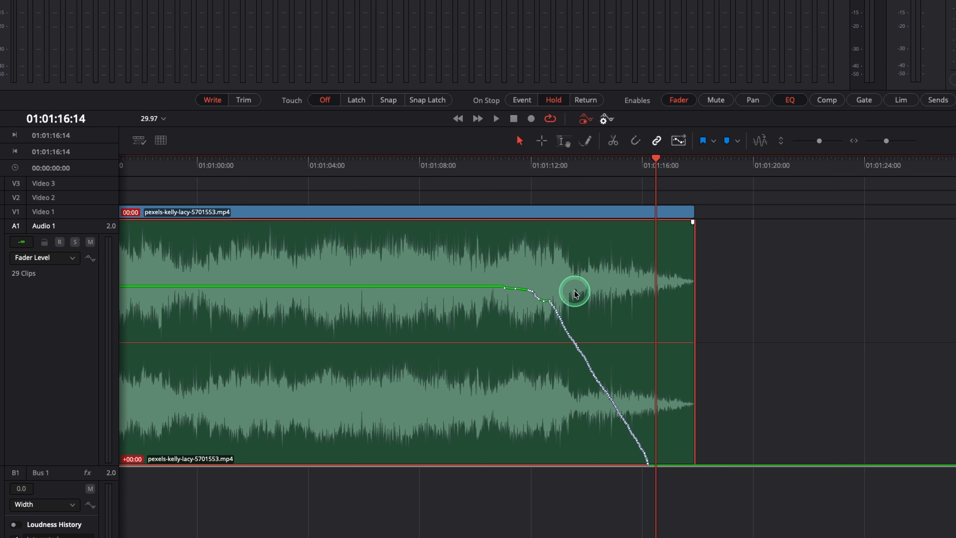
# Step: Range-select the fade-out section of Audio 1 from 01:01:10:03 to 01:01:18:13, including its Fader Level keyframes
pyautogui.click(563, 141)
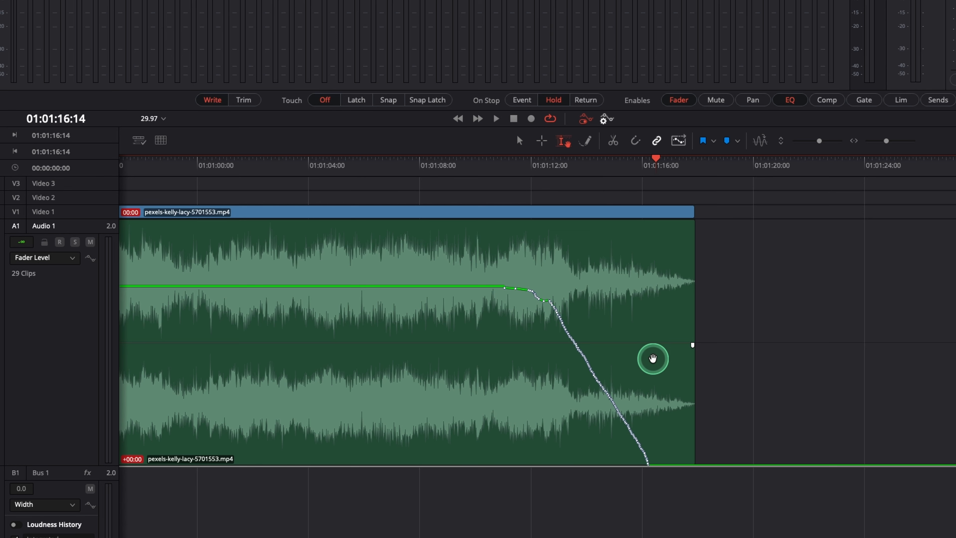
pyautogui.click(653, 358)
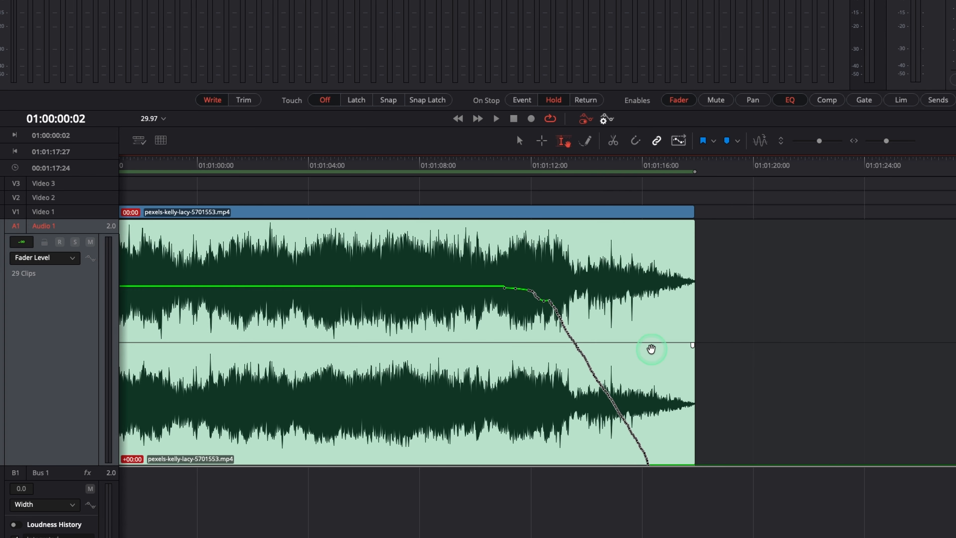
pyautogui.click(579, 217)
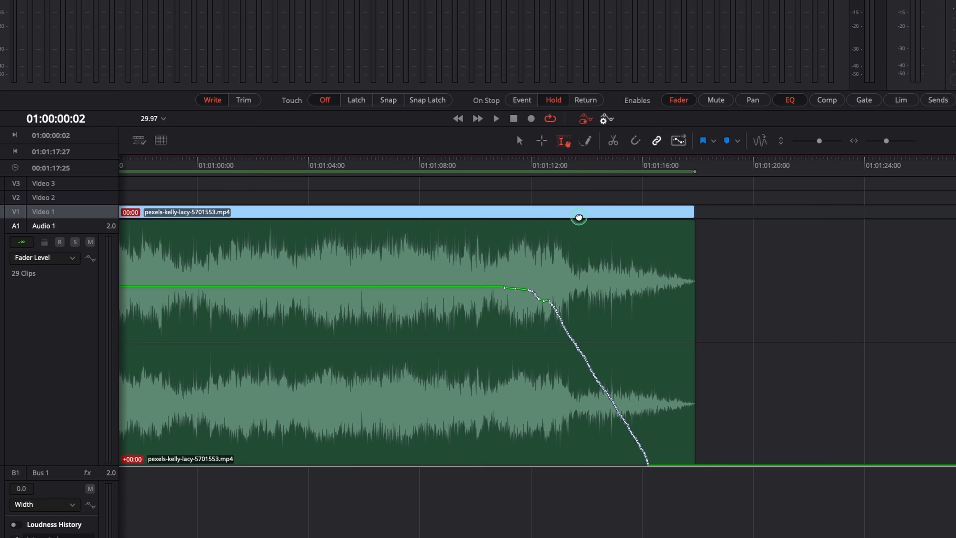
pyautogui.click(753, 247)
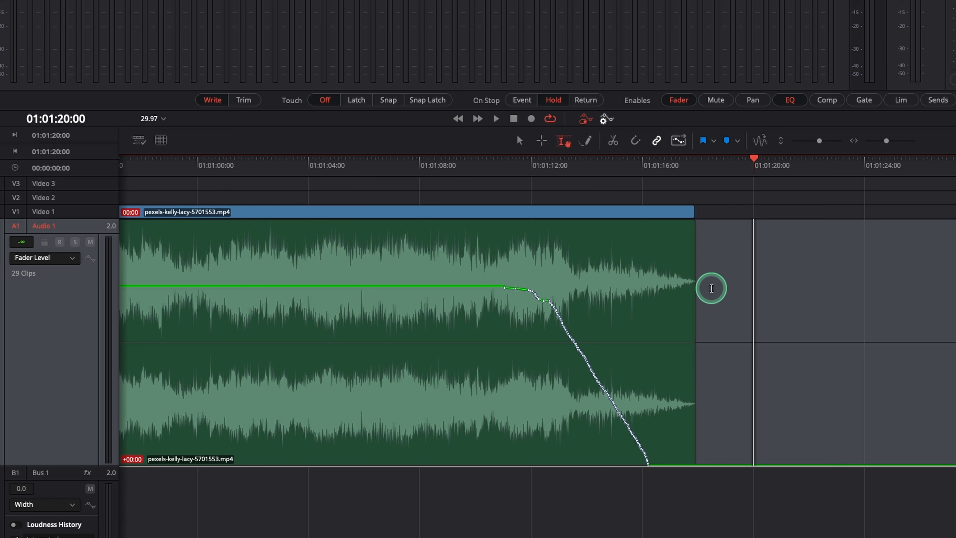
pyautogui.moveTo(699, 314); pyautogui.dragTo(489, 325)
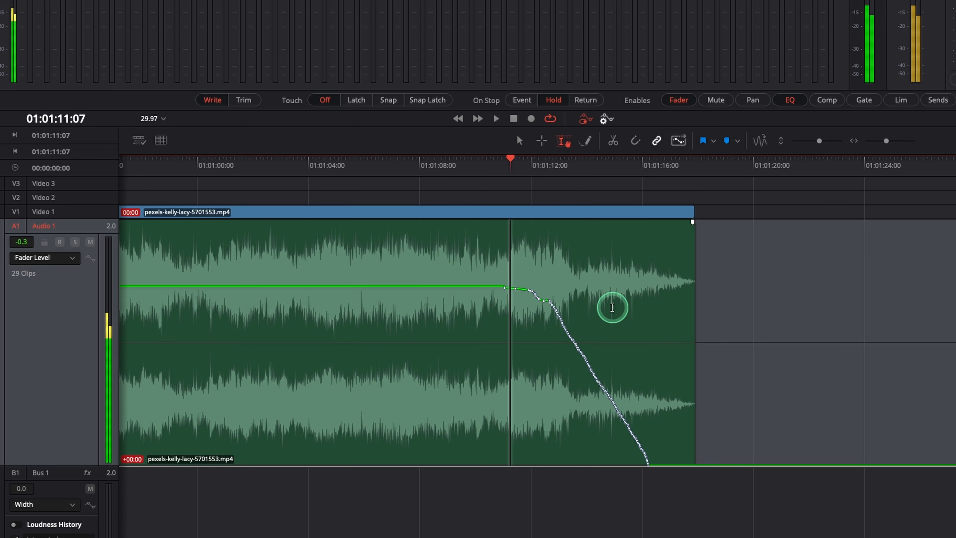
pyautogui.moveTo(710, 310); pyautogui.dragTo(478, 301)
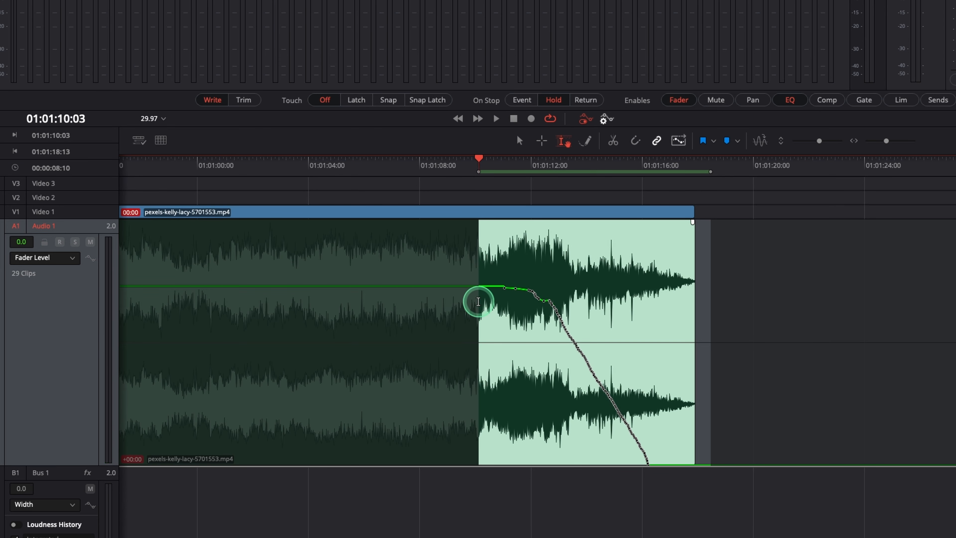
# Step: Nudge the selected Fader Level keyframes forward in time until the range starts at 01:01:12:19, and clear the selection
pyautogui.press(',')
pyautogui.press(',')
pyautogui.press(',')
pyautogui.press(',')
pyautogui.press('.')
pyautogui.press('.')
pyautogui.press('.')
pyautogui.press('.')
pyautogui.press('.')
pyautogui.press('.')
pyautogui.press('.')
pyautogui.press('.')
pyautogui.press('.')
pyautogui.press('.')
pyautogui.press('.')
pyautogui.press('.')
pyautogui.press('.')
pyautogui.press('.')
pyautogui.press('.')
pyautogui.press('.')
pyautogui.press('.')
pyautogui.press('.')
pyautogui.press('.')
pyautogui.press('.')
pyautogui.press('.')
pyautogui.press('.')
pyautogui.press('.')
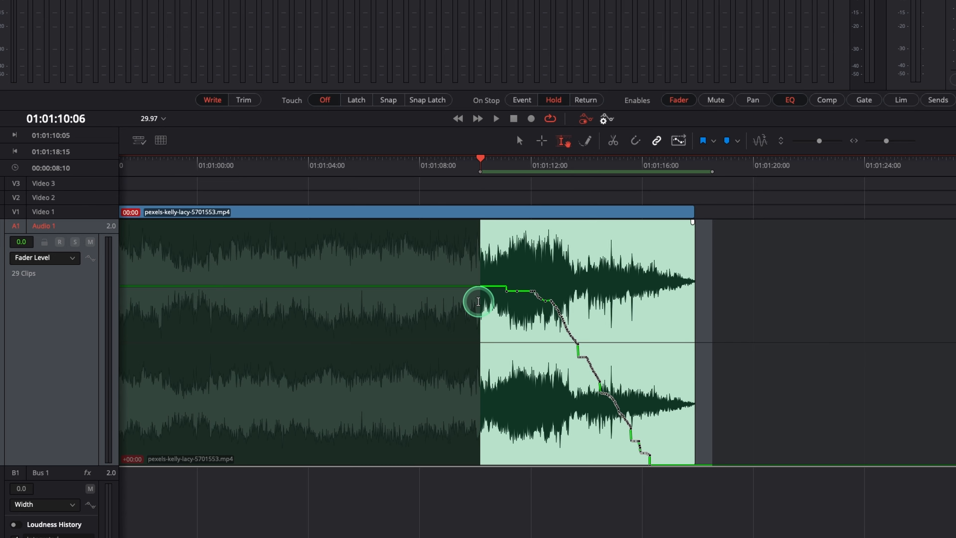
pyautogui.press('.')
pyautogui.press('.')
pyautogui.press('.')
pyautogui.press('.')
pyautogui.press('.')
pyautogui.press('.')
pyautogui.press('.')
pyautogui.press('.')
pyautogui.press('.')
pyautogui.press('.')
pyautogui.press('.')
pyautogui.press('.')
pyautogui.press('.')
pyautogui.press('.')
pyautogui.press('.')
pyautogui.press('.')
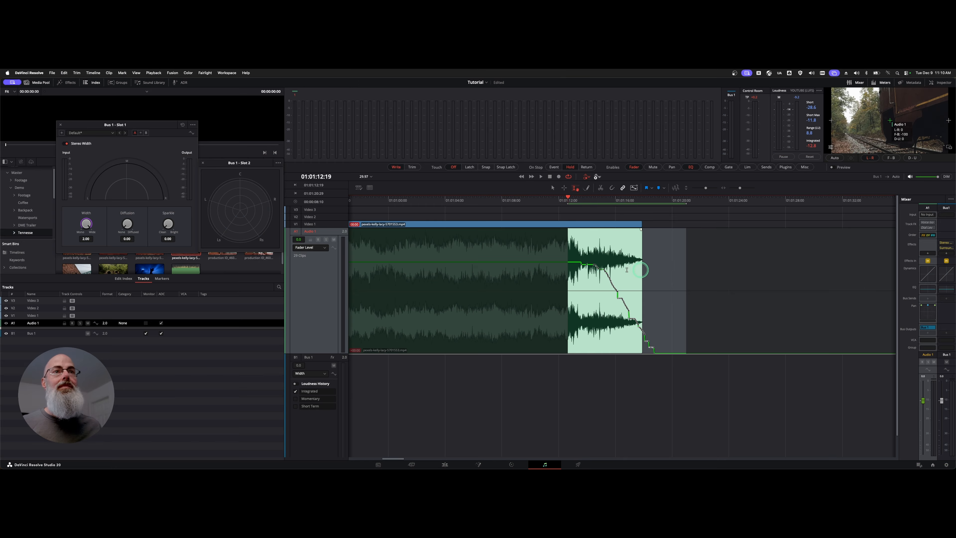
pyautogui.click(671, 273)
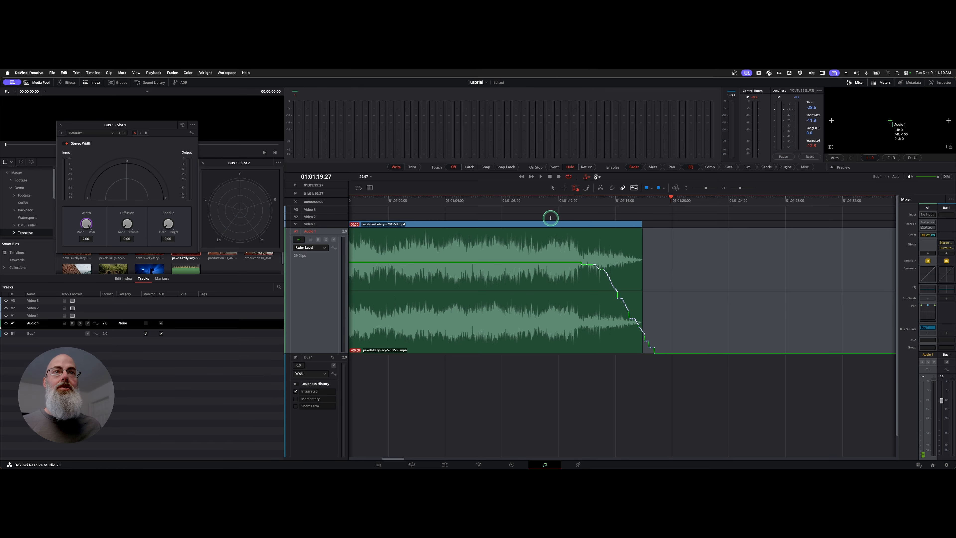
# Step: Play the shifted fade-out on Audio 1 from 01:01:11:19 and stop partway through the fade
pyautogui.click(554, 209)
pyautogui.press('space')
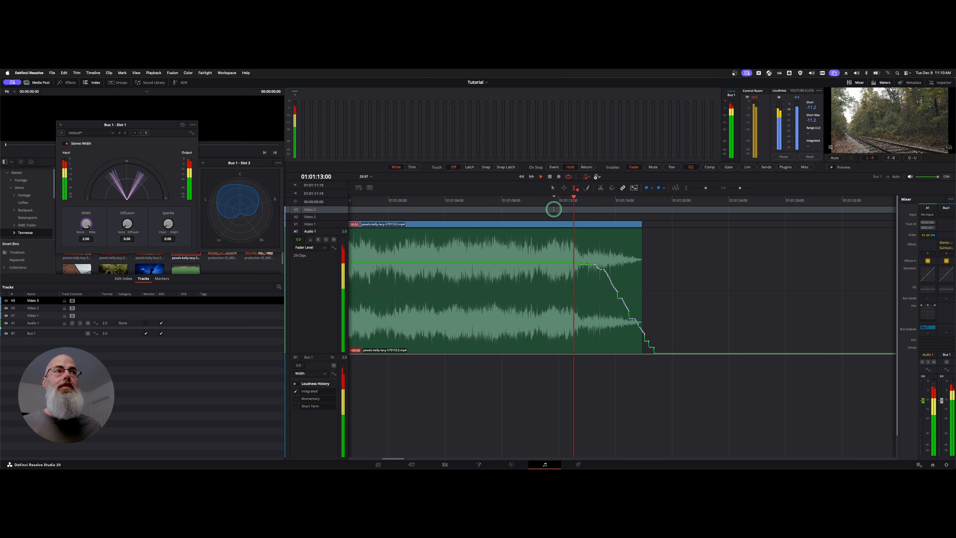
pyautogui.press('space')
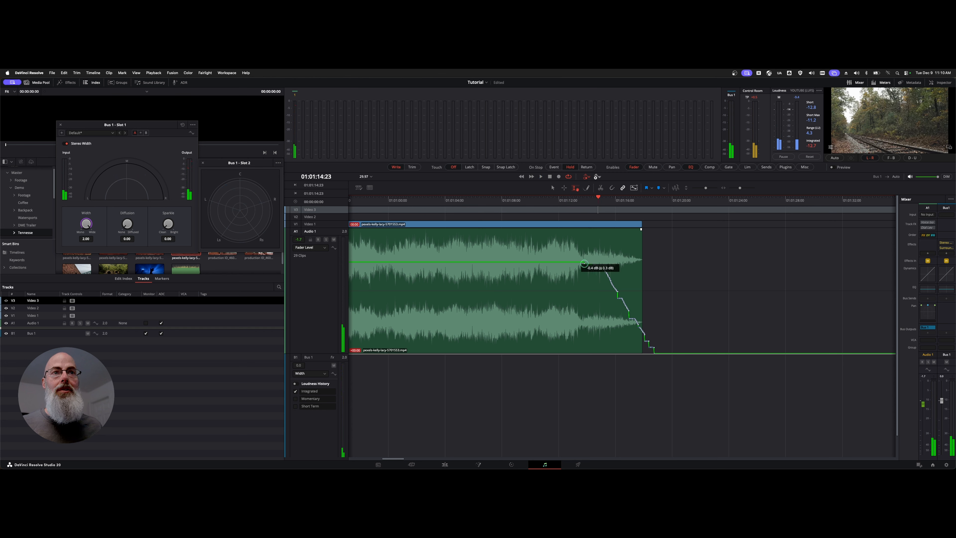
# Step: Draw a new Fader Level fade on Audio 1 with the Pencil tool, redrawing it to reach the minimum just past the clip's end
pyautogui.hscroll(5, 590, 281)
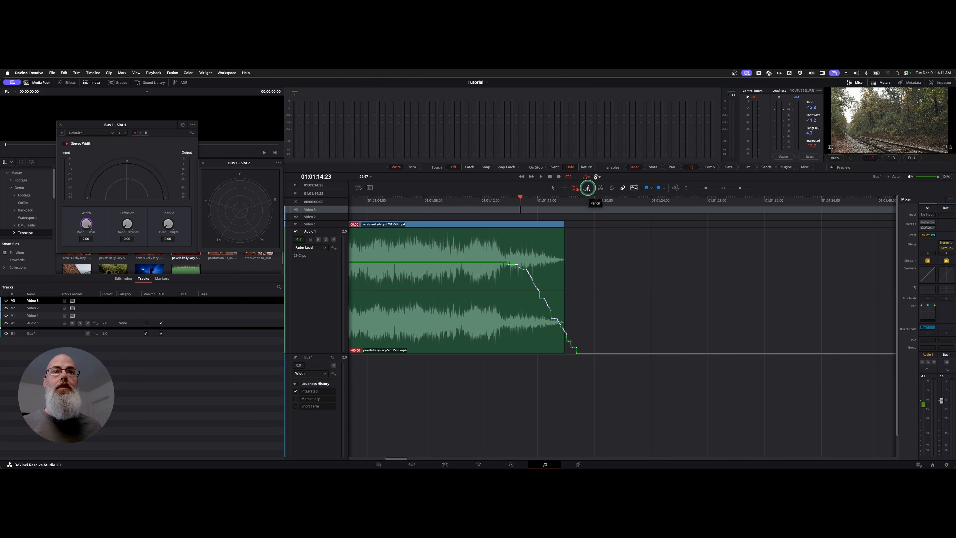
pyautogui.click(588, 189)
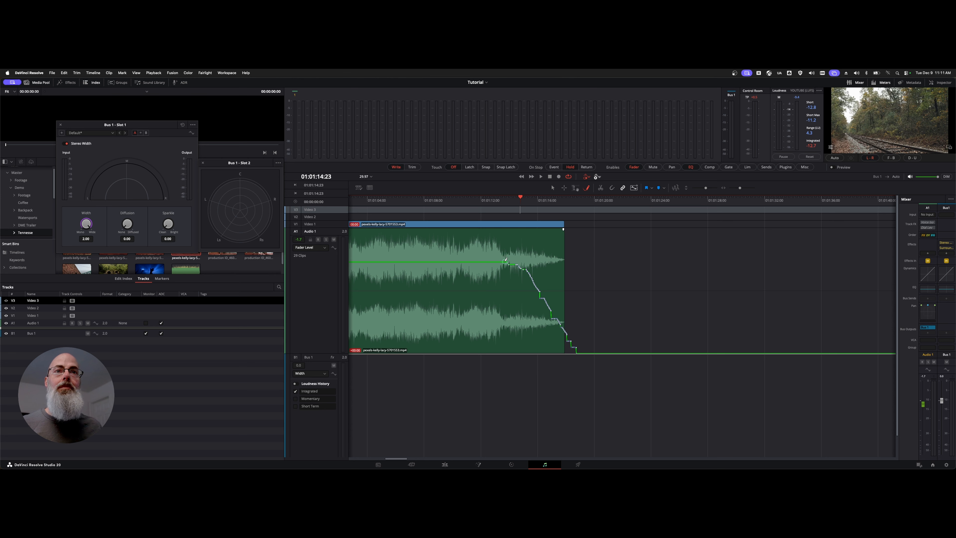
pyautogui.moveTo(634, 355); pyautogui.dragTo(634, 355)
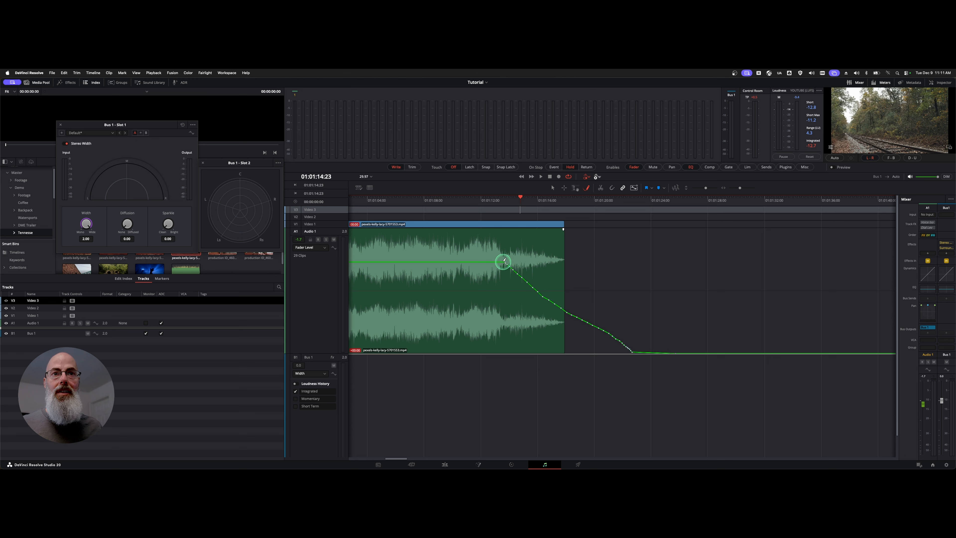
pyautogui.moveTo(632, 391); pyautogui.dragTo(664, 407)
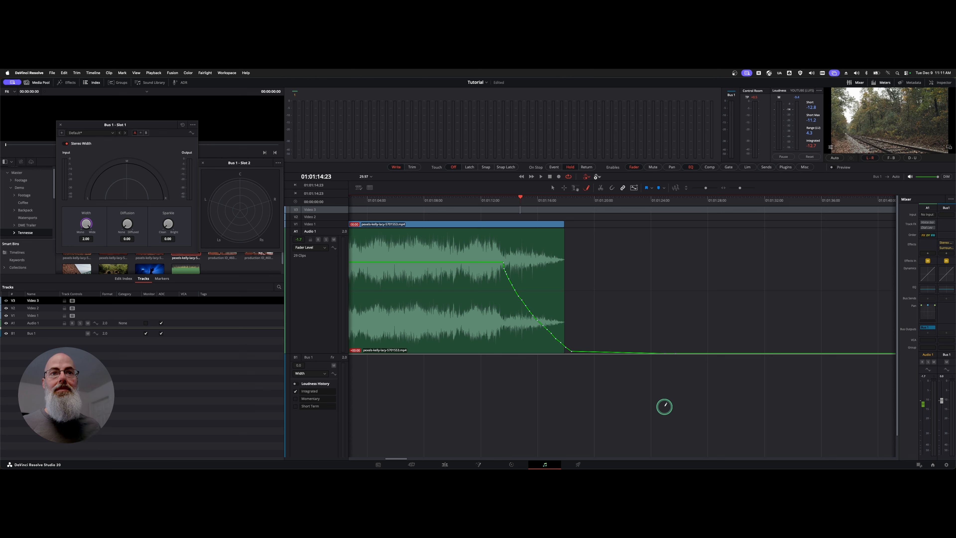
# Step: Play the hand-drawn fade from just before it begins and return the playhead to 01:01:12:21
pyautogui.click(487, 205)
pyautogui.press('space')
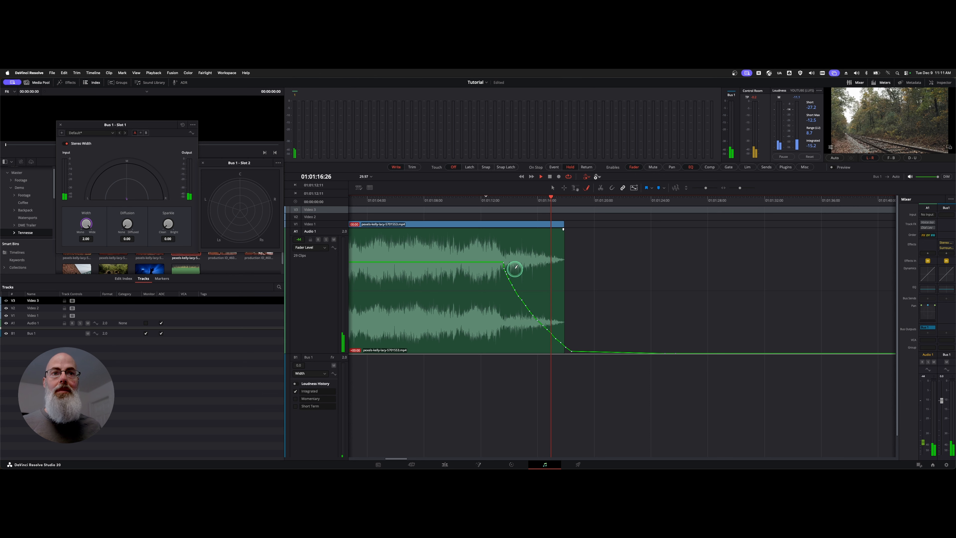
pyautogui.click(491, 203)
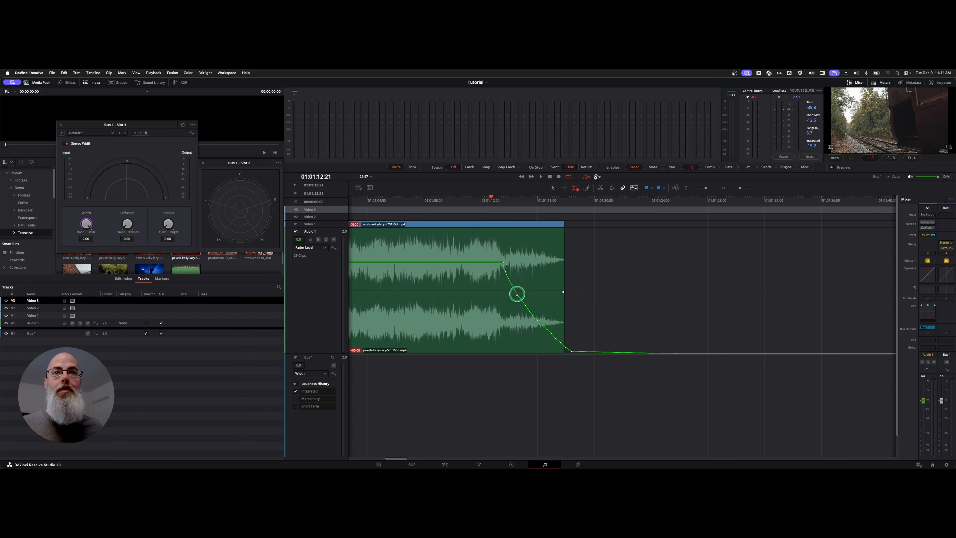
# Step: Try to range-select and shift the drawn fade keyframes between 01:01:14:11 and 01:01:15:07 on Audio 1
pyautogui.moveTo(517, 290); pyautogui.dragTo(527, 291)
pyautogui.moveTo(521, 292); pyautogui.dragTo(518, 292)
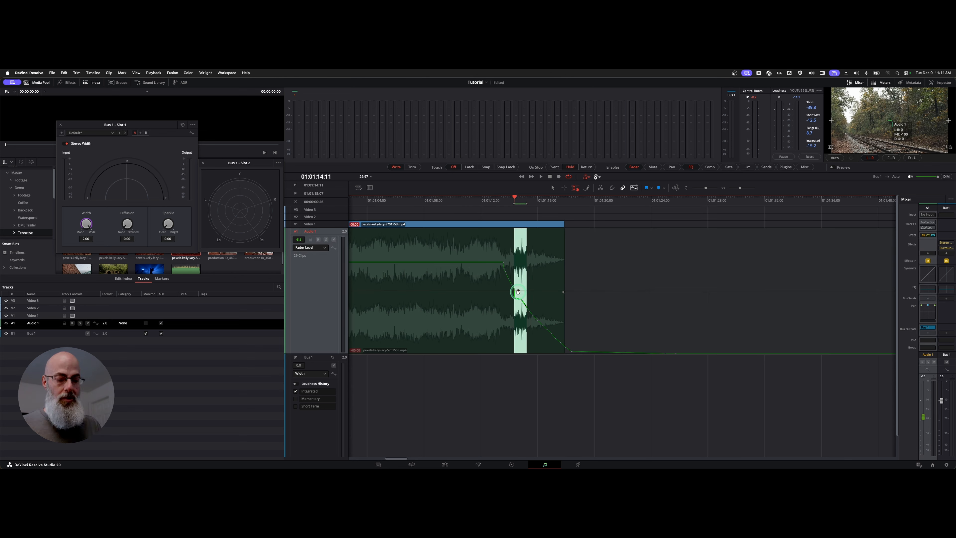
pyautogui.click(612, 299)
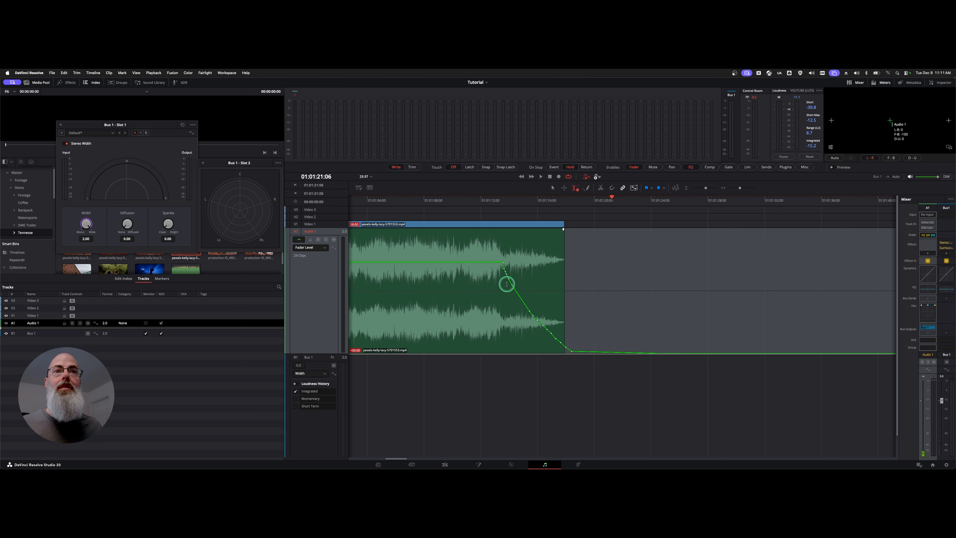
# Step: Range-select and delete the intermediate keyframes of the Audio 1 fade to leave a straight descending line
pyautogui.moveTo(505, 286); pyautogui.dragTo(518, 294)
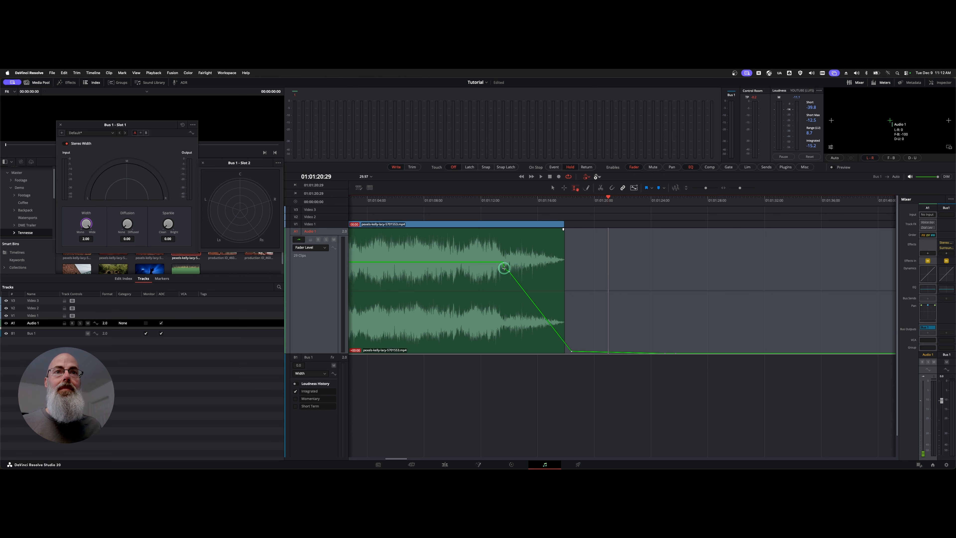
pyautogui.moveTo(505, 268)
pyautogui.mouseDown()
pyautogui.moveTo(518, 271)
pyautogui.moveTo(508, 277)
pyautogui.mouseUp()
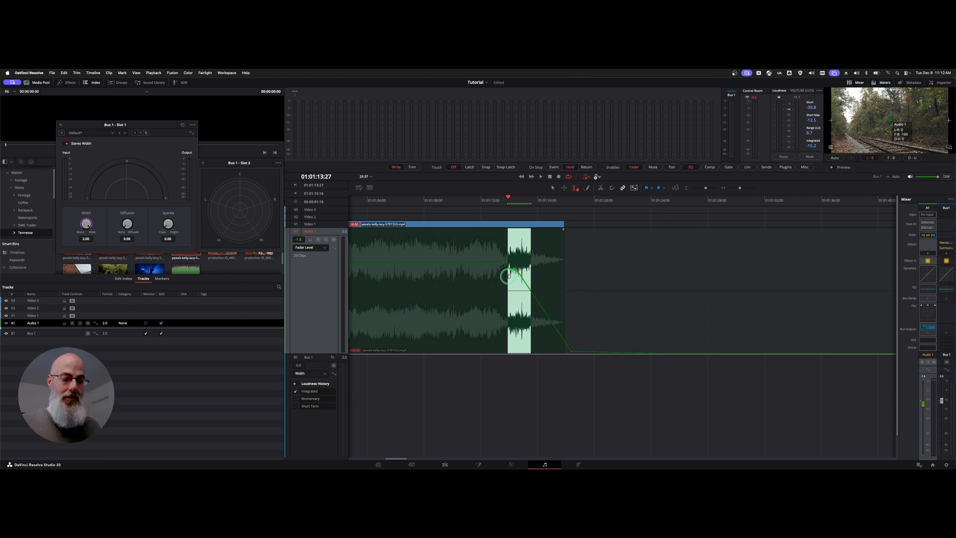
pyautogui.press('Delete')
pyautogui.click(601, 329)
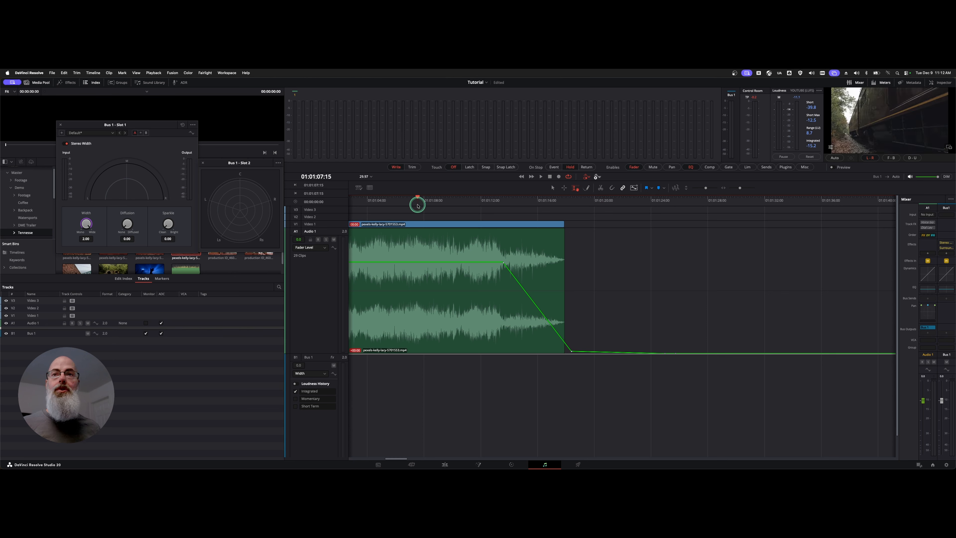
# Step: Show L/R Pan automation on Audio 1, add keyframes at 01:01:12:21 and shortly before the clip's end, and set the second to full right
pyautogui.click(321, 250)
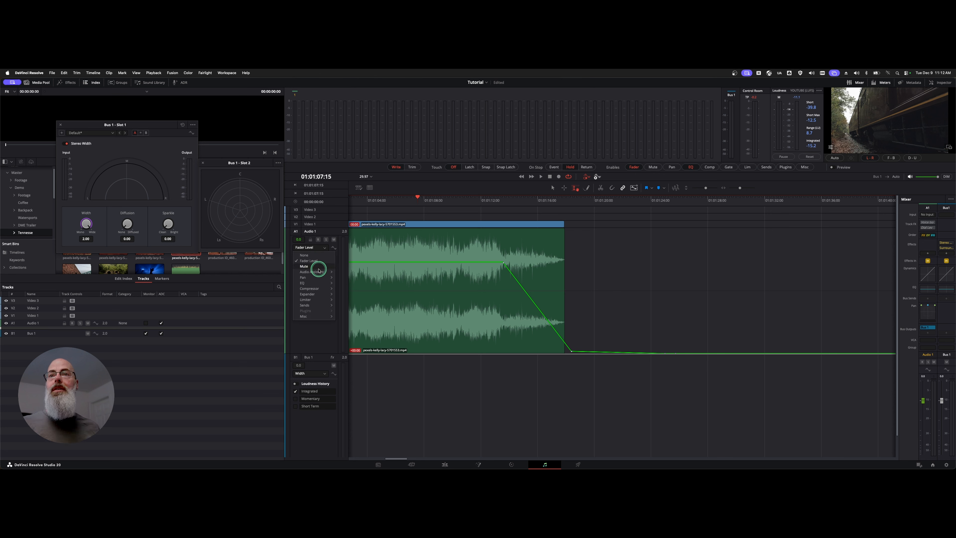
pyautogui.moveTo(317, 278)
pyautogui.click(348, 283)
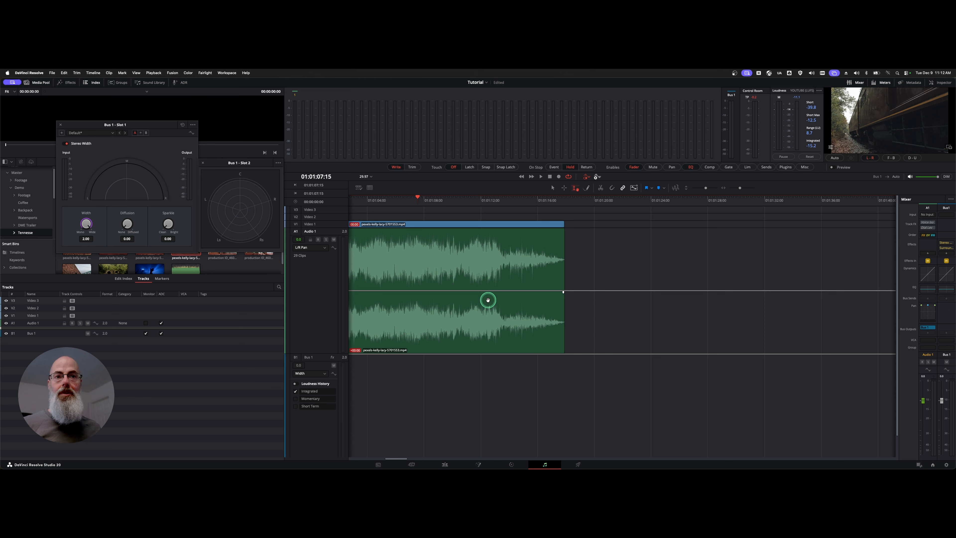
pyautogui.moveTo(511, 199); pyautogui.dragTo(491, 200)
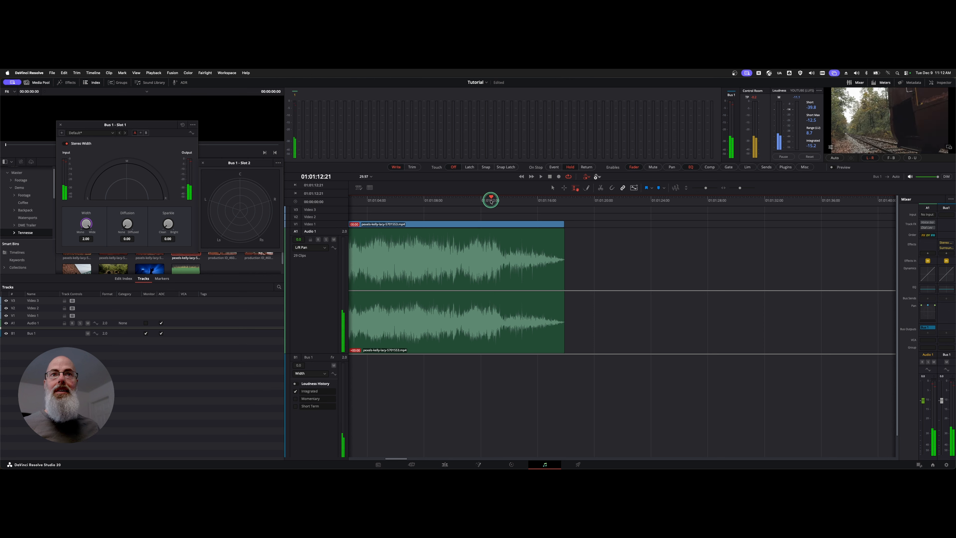
pyautogui.click(491, 291)
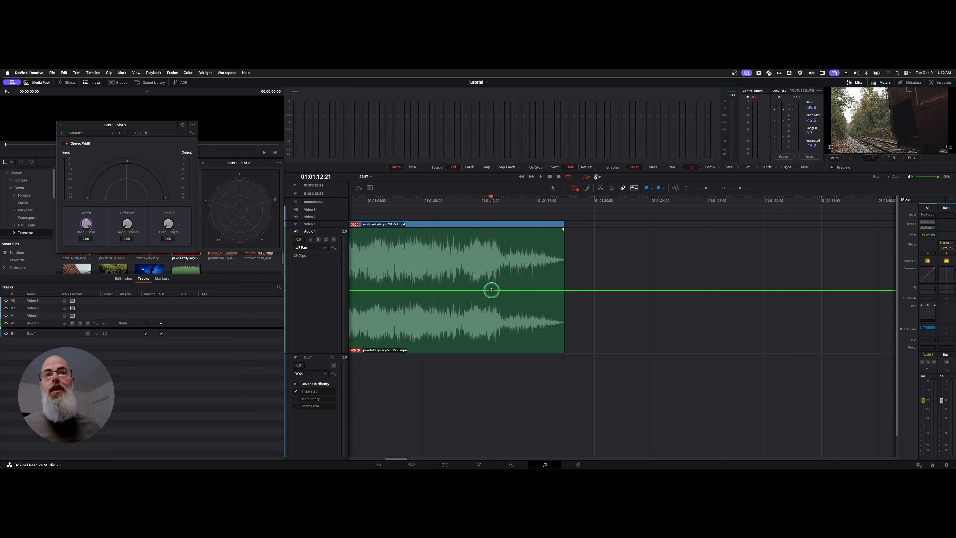
pyautogui.moveTo(491, 291); pyautogui.dragTo(491, 290)
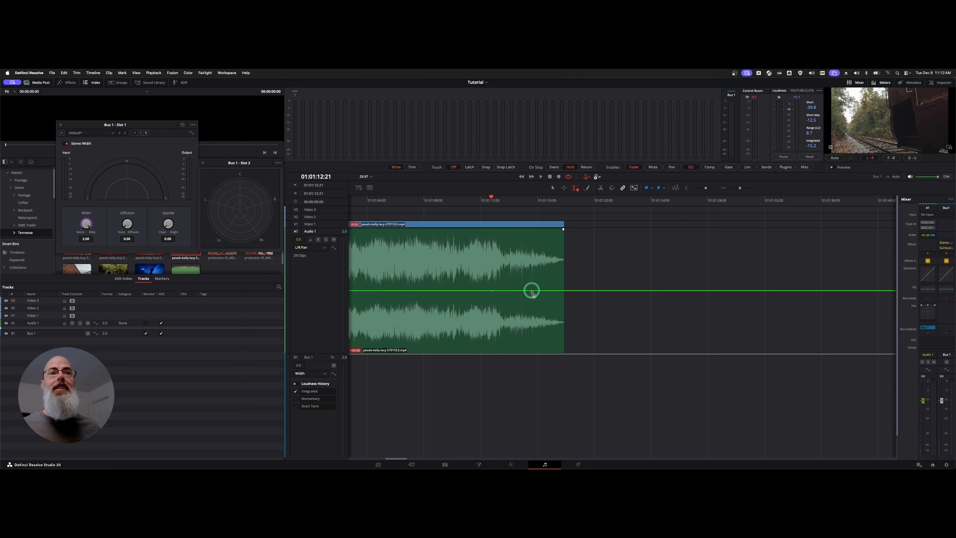
pyautogui.moveTo(532, 290); pyautogui.dragTo(534, 375)
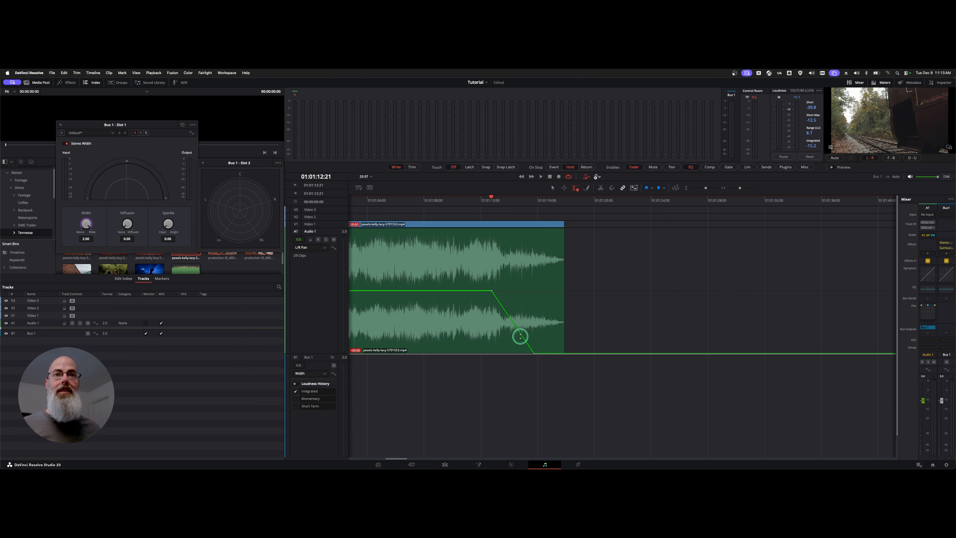
# Step: Open the Audio 1 pan controls and play from 01:01:11:09 to check the pan automation
pyautogui.click(476, 206)
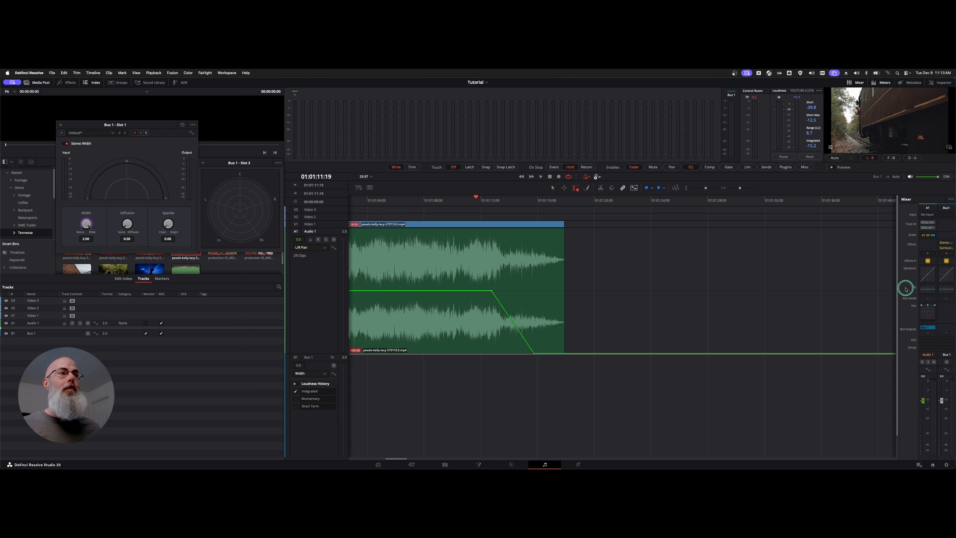
pyautogui.doubleClick(929, 312)
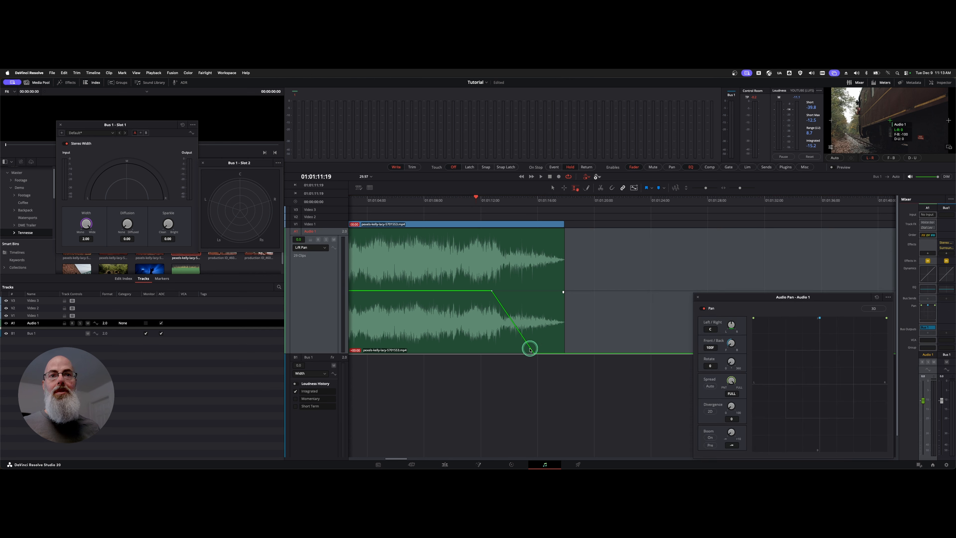
pyautogui.click(471, 201)
pyautogui.press('space')
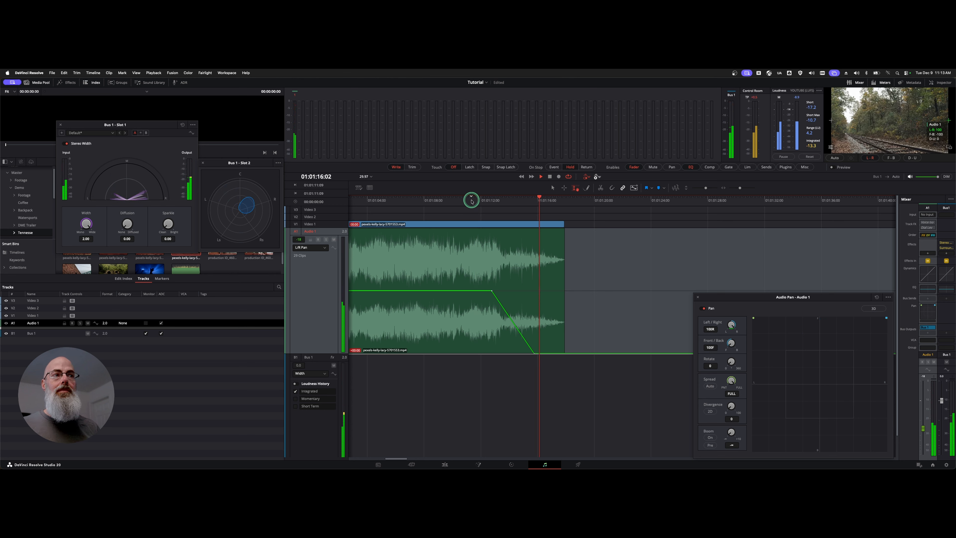
# Step: Stop playback, show EQ Band 6 Frequency automation on Audio 1, and open the track's equalizer
pyautogui.press('space')
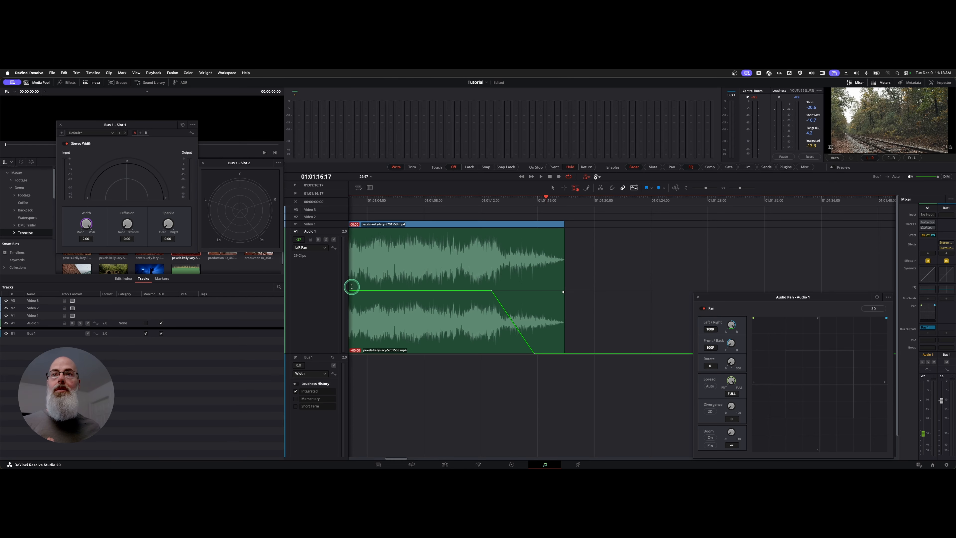
pyautogui.click(320, 248)
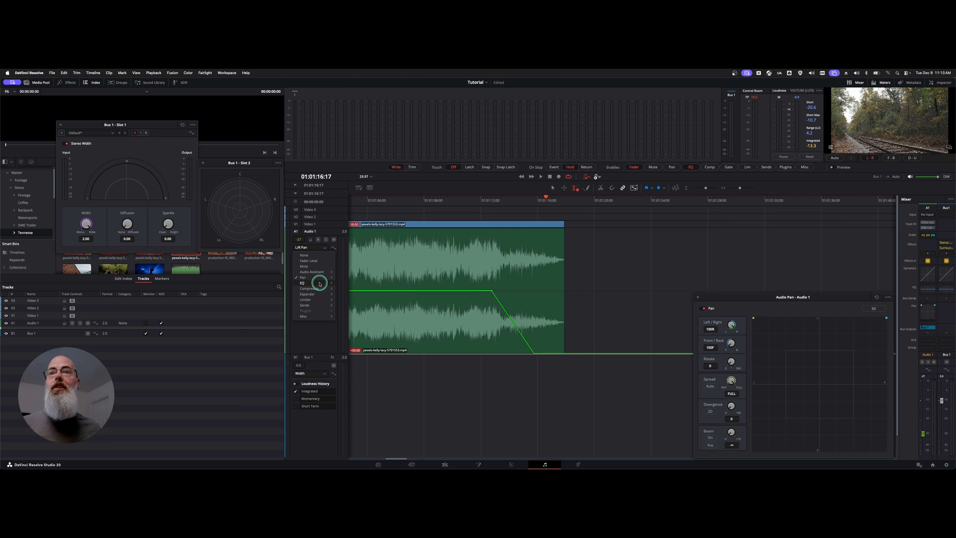
pyautogui.moveTo(320, 283)
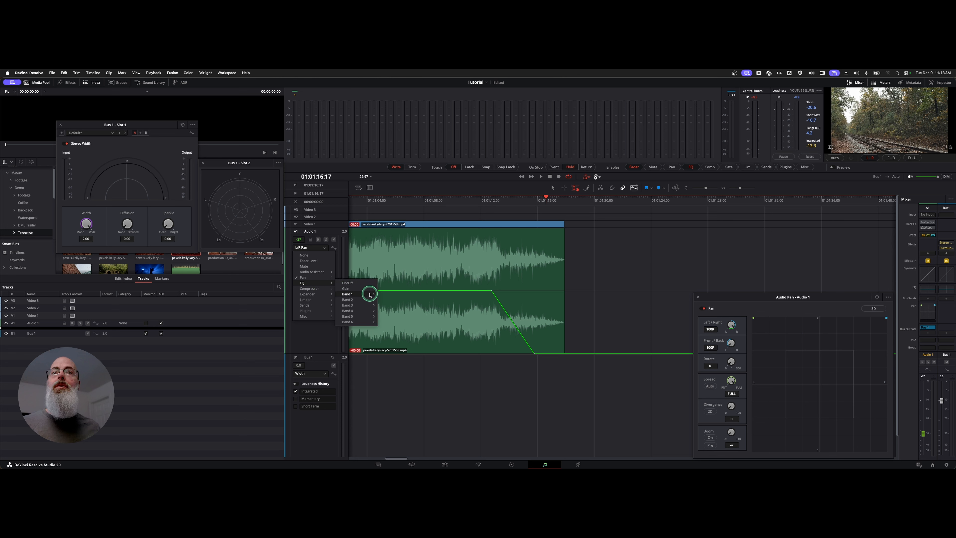
pyautogui.moveTo(367, 323)
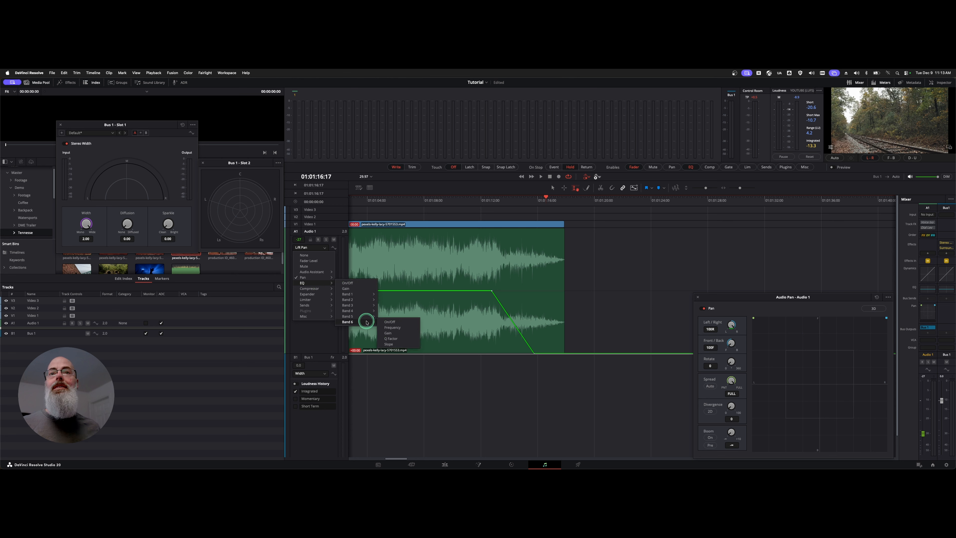
pyautogui.click(409, 327)
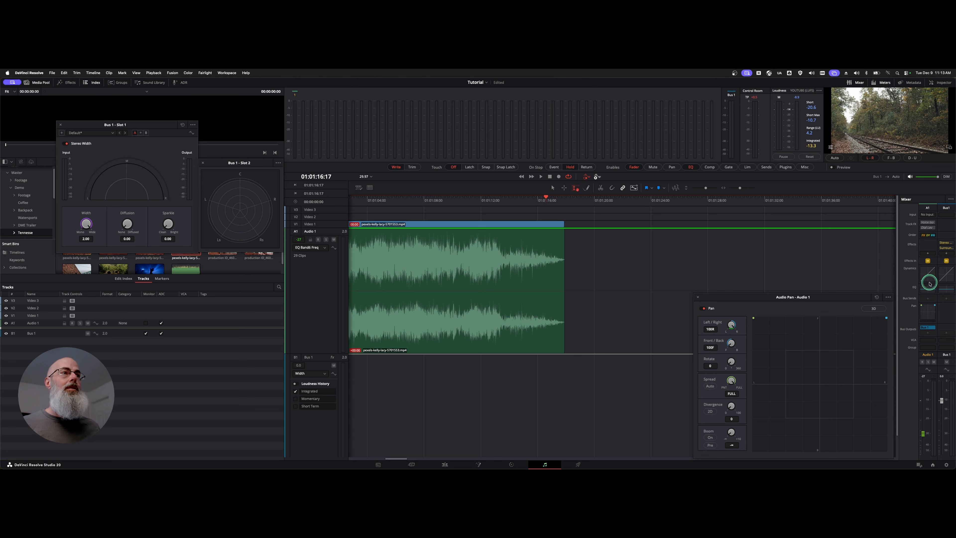
pyautogui.click(930, 289)
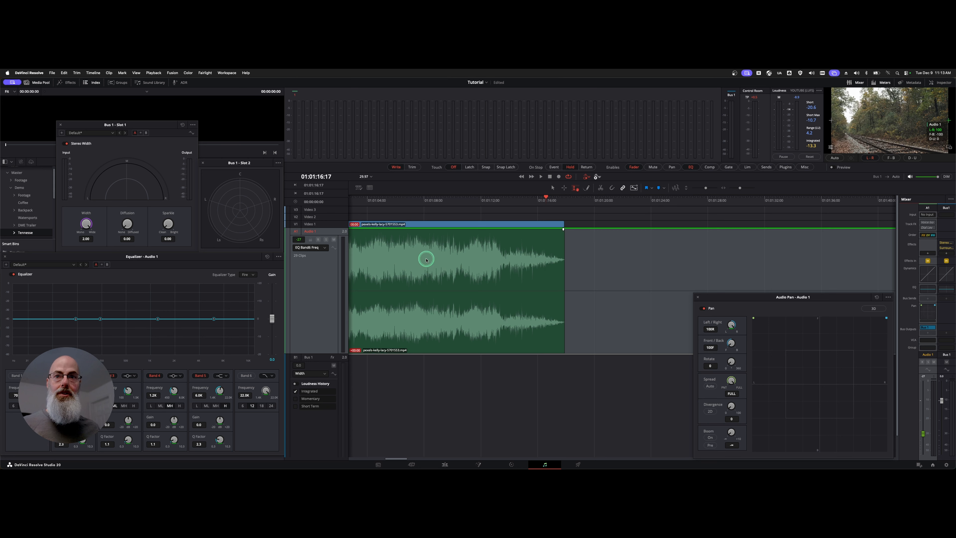
# Step: Show EQ Band 6 On/Off automation on Audio 1, close the pan controls, and raise the automation line to switch Band 6 on
pyautogui.click(321, 249)
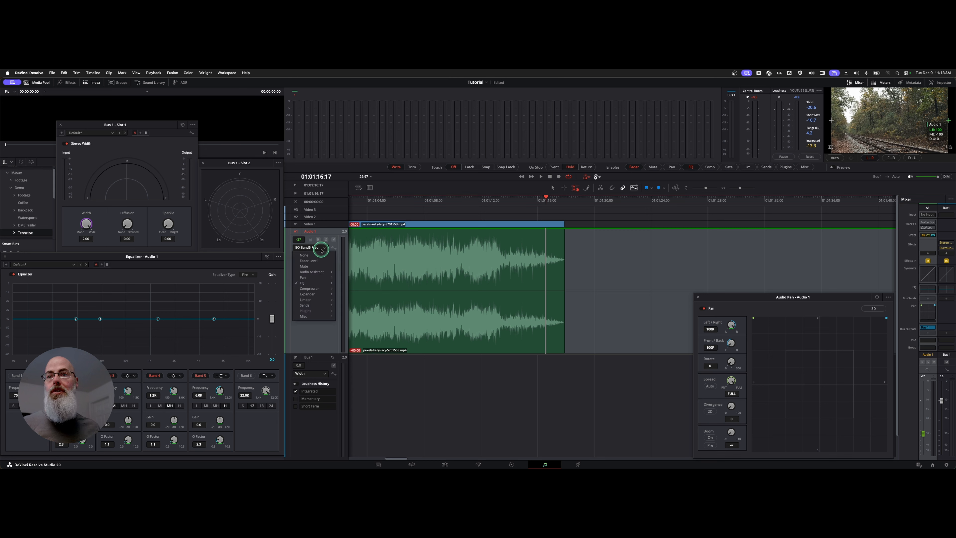
pyautogui.moveTo(320, 282)
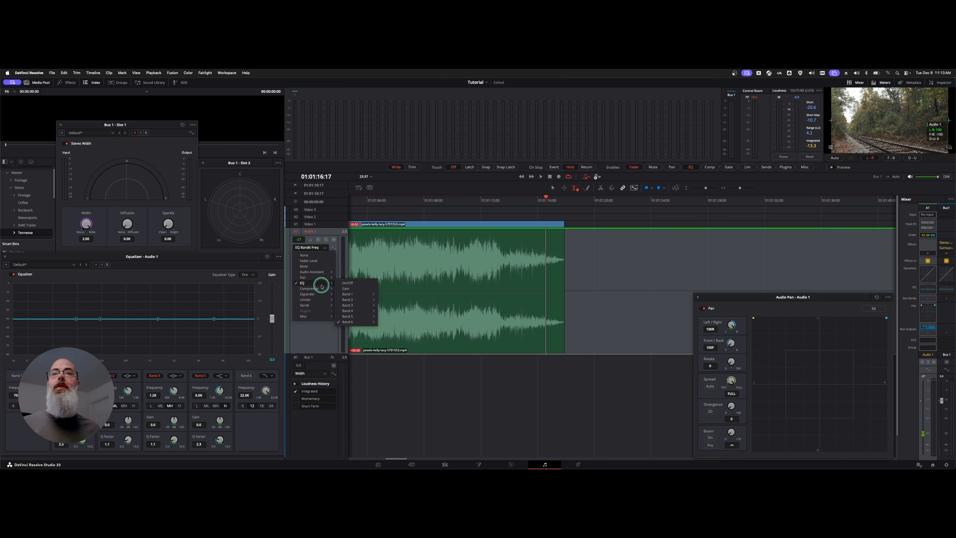
pyautogui.moveTo(360, 323)
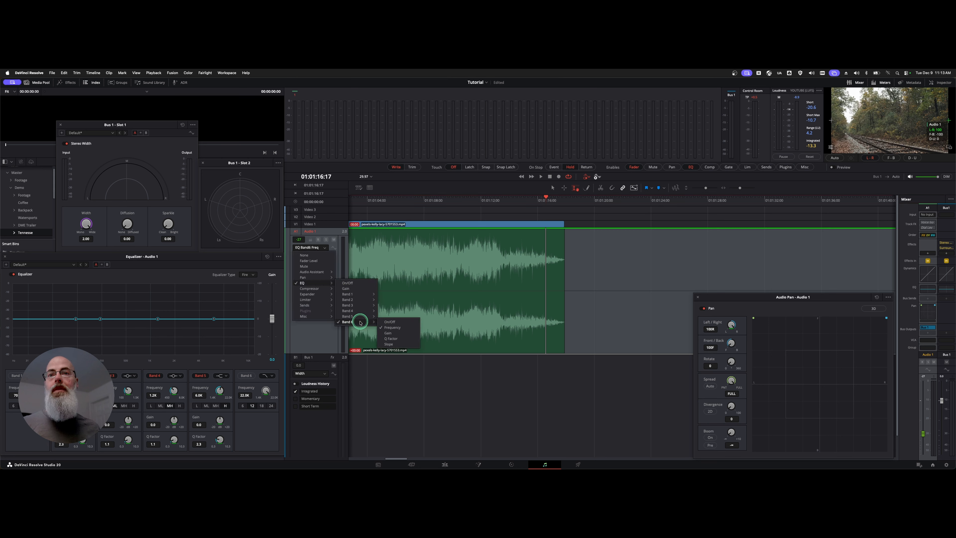
pyautogui.click(411, 321)
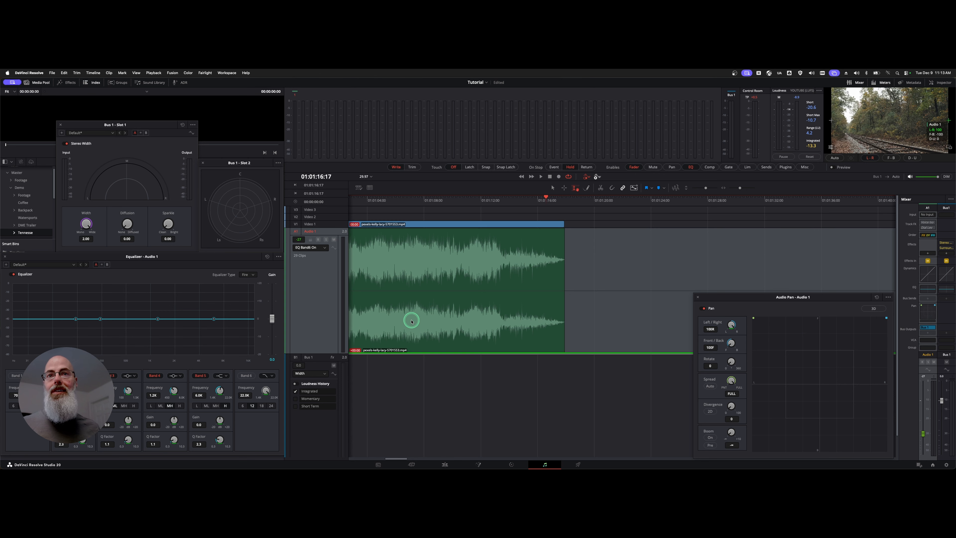
pyautogui.click(697, 298)
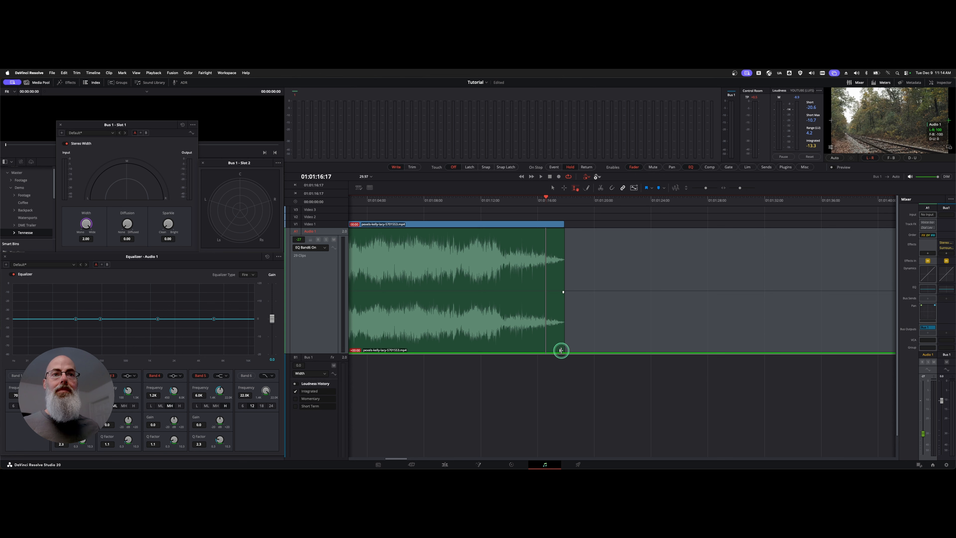
pyautogui.moveTo(561, 352); pyautogui.dragTo(555, 224)
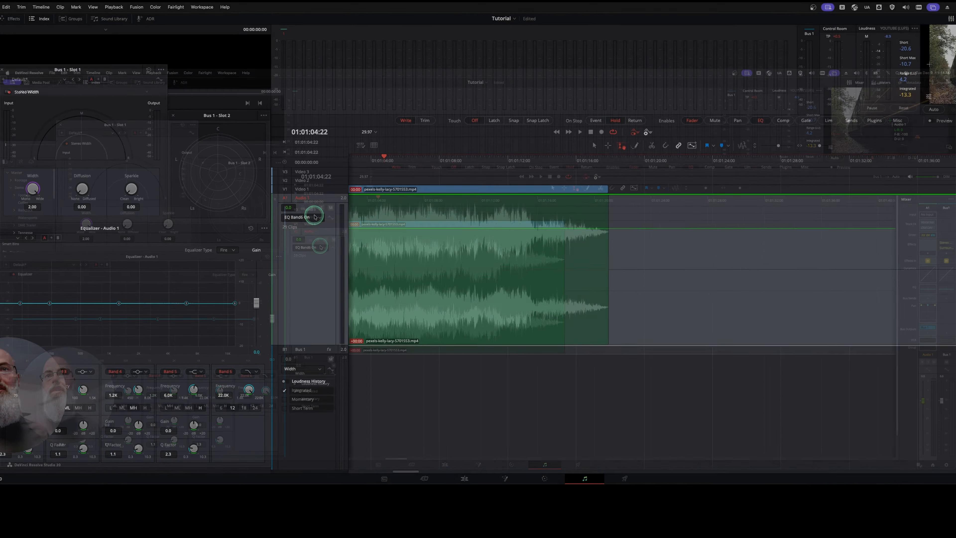
# Step: Return the Audio 1 automation lane to EQ Band 6 Frequency
pyautogui.click(320, 249)
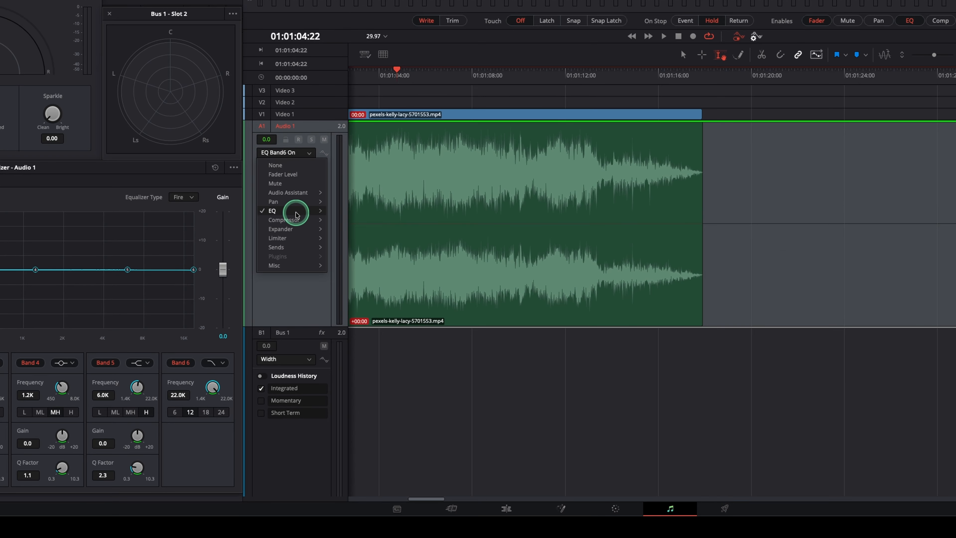
pyautogui.moveTo(303, 237)
pyautogui.moveTo(357, 274)
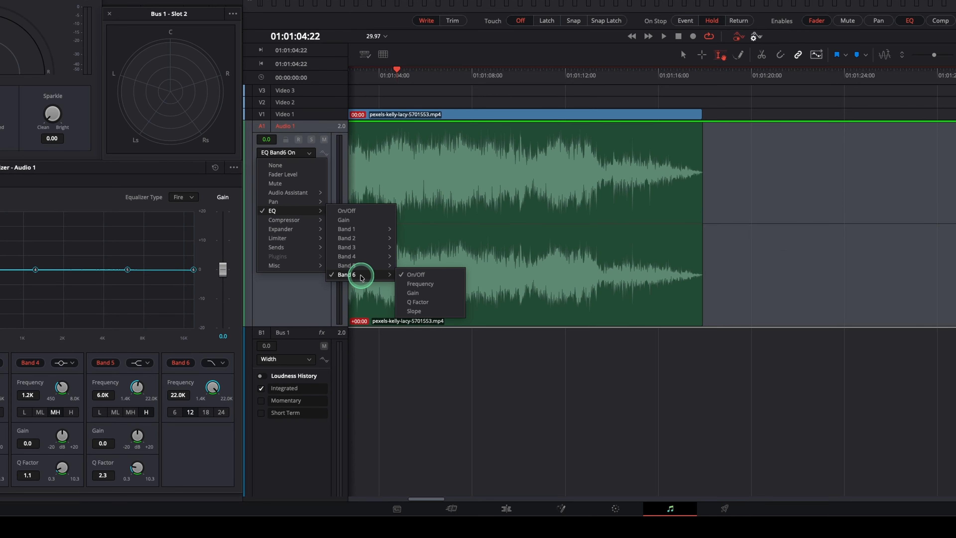
pyautogui.click(432, 286)
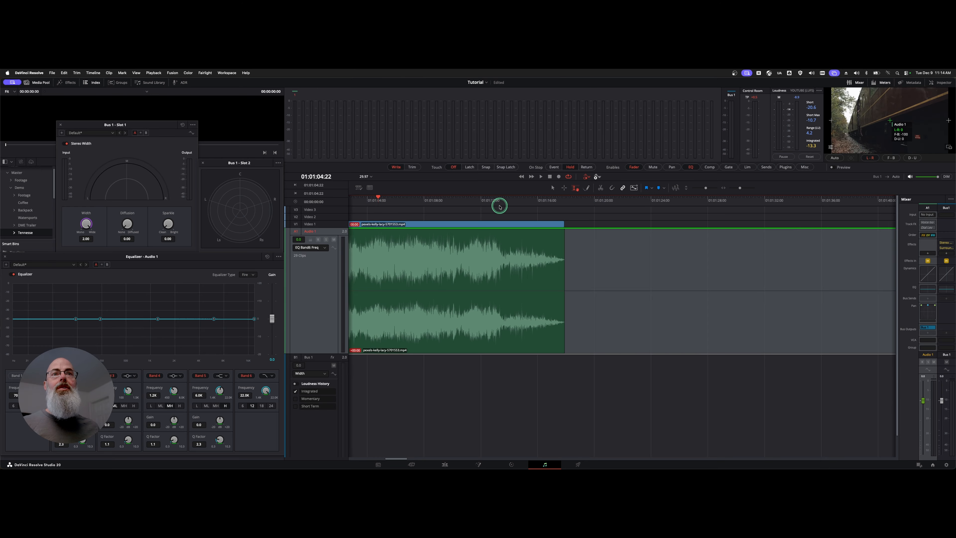
# Step: Arm Audio 1 for automation, record a Band 6 frequency sweep down to 1.4K during playback from 01:01:11:28, and play it back
pyautogui.moveTo(499, 204)
pyautogui.mouseDown()
pyautogui.moveTo(508, 204)
pyautogui.moveTo(480, 204)
pyautogui.mouseUp()
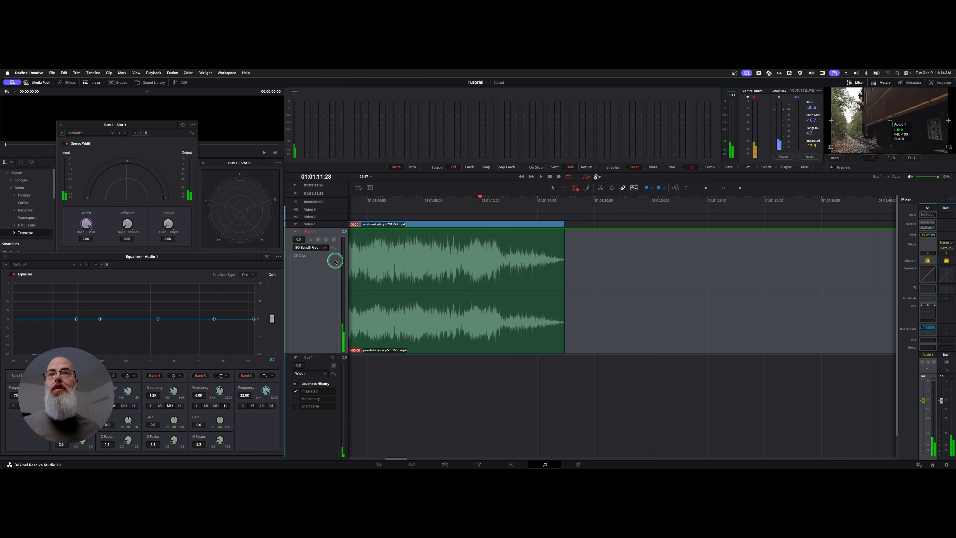
pyautogui.click(334, 250)
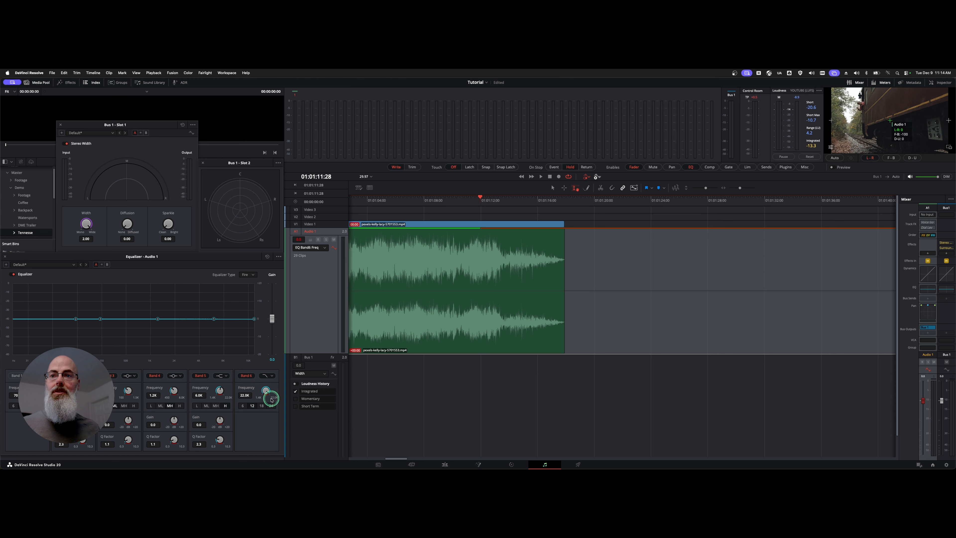
pyautogui.moveTo(266, 390); pyautogui.dragTo(266, 390)
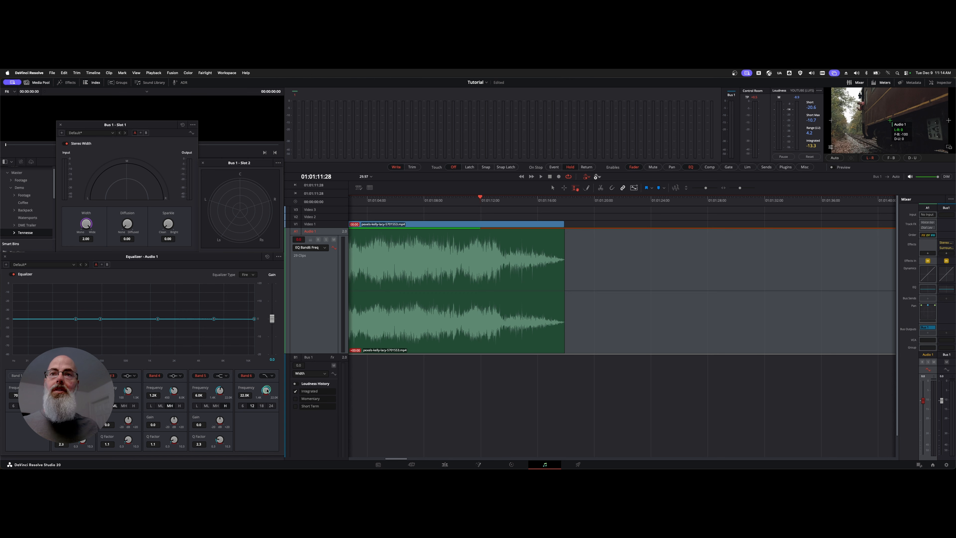
pyautogui.press('space')
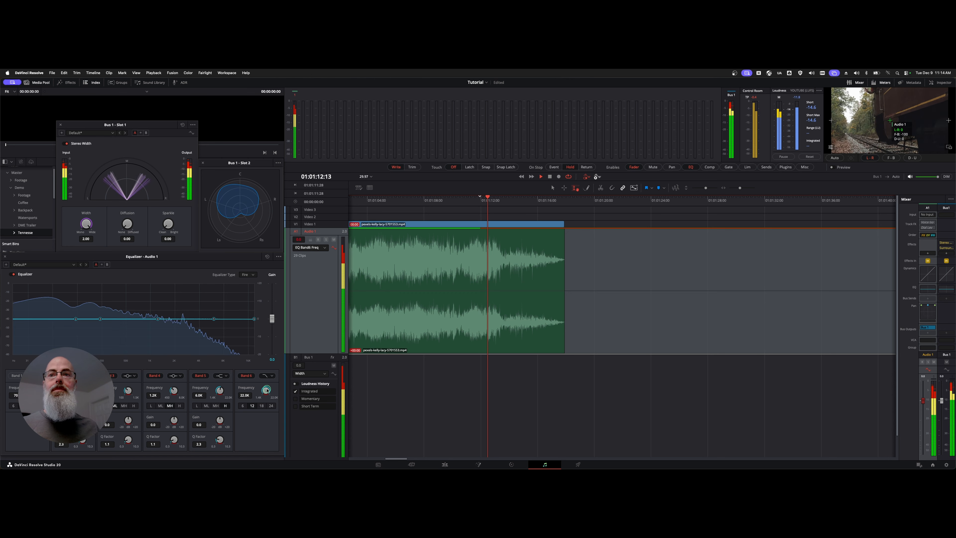
pyautogui.moveTo(267, 390); pyautogui.dragTo(154, 445)
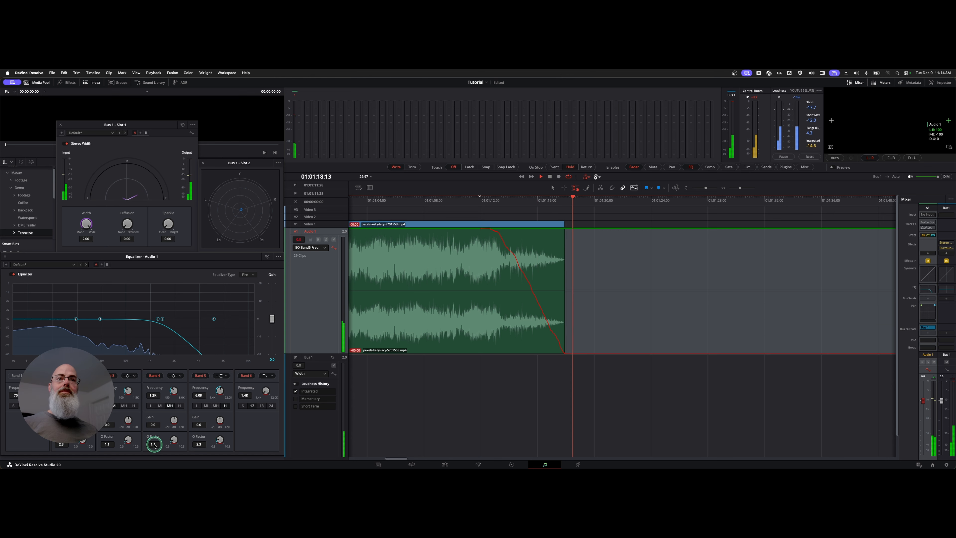
pyautogui.press('space')
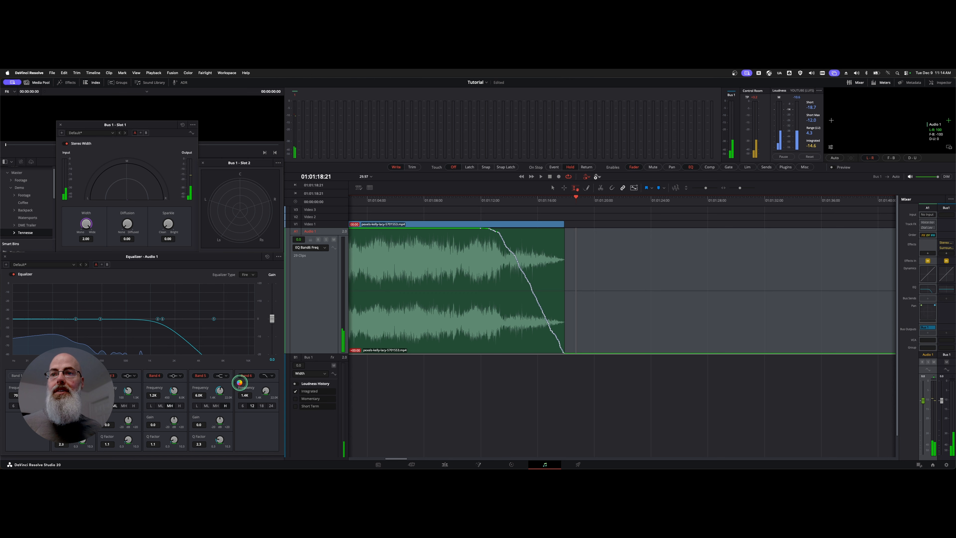
pyautogui.click(481, 199)
pyautogui.press('space')
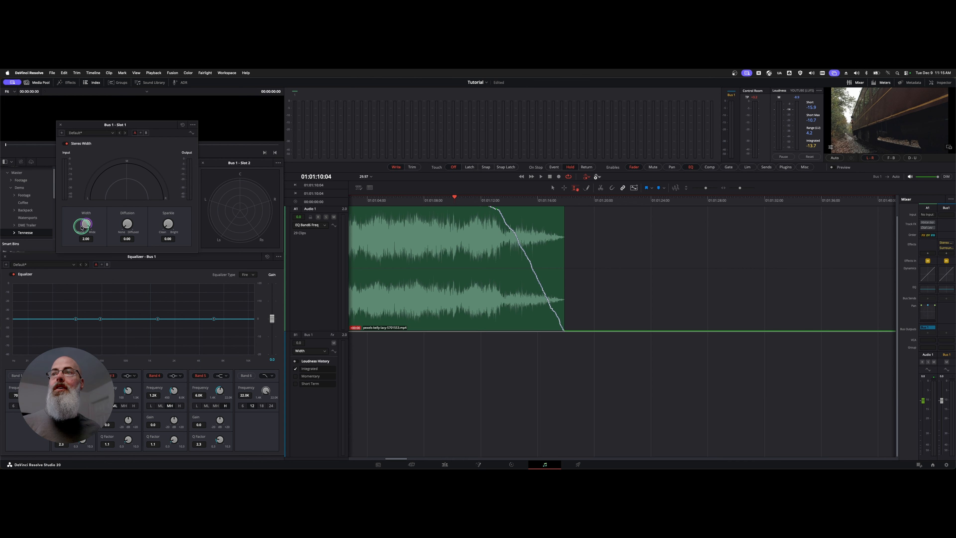
# Step: Reset the Stereo Width plugin's width on Bus 1 to 1.00 and review the plugin parameters available for automation, keeping Width shown
pyautogui.doubleClick(84, 225)
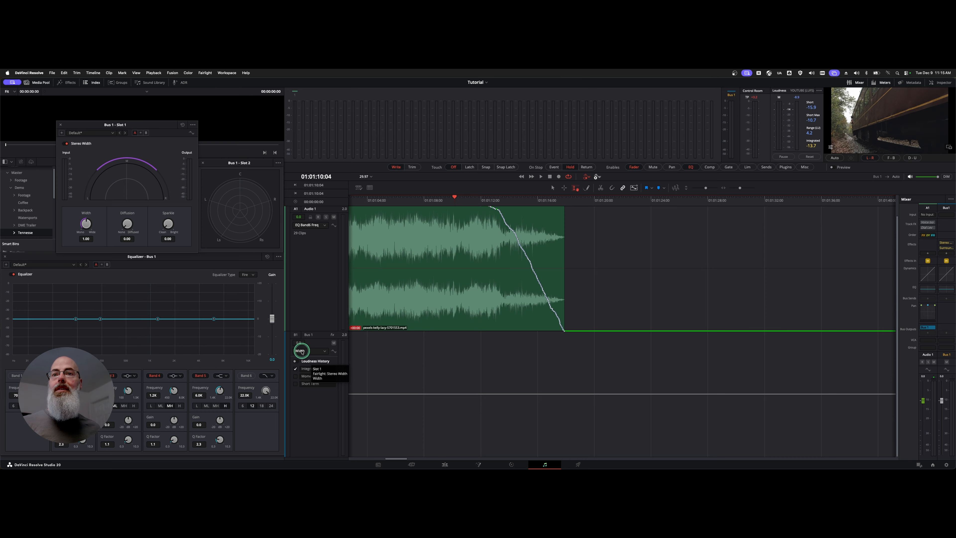
pyautogui.click(325, 350)
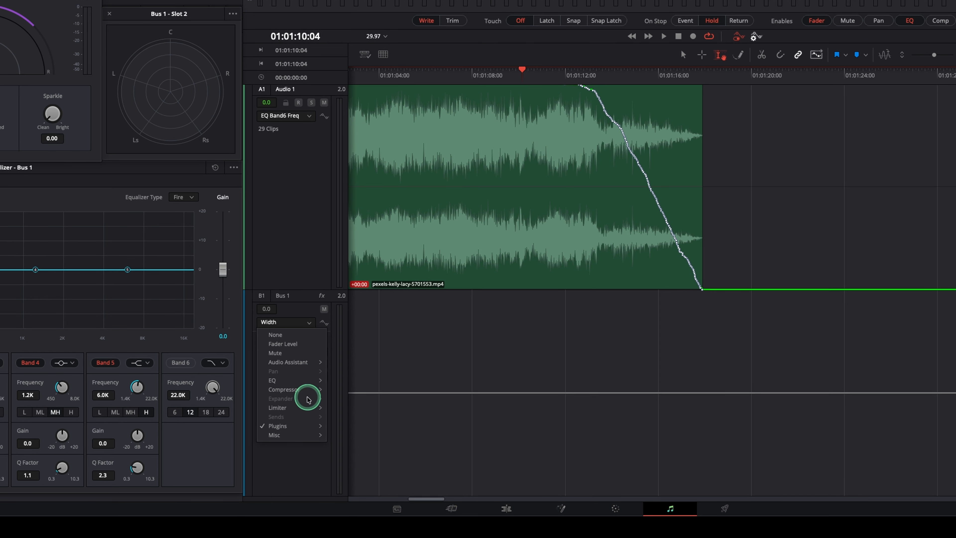
pyautogui.moveTo(303, 427)
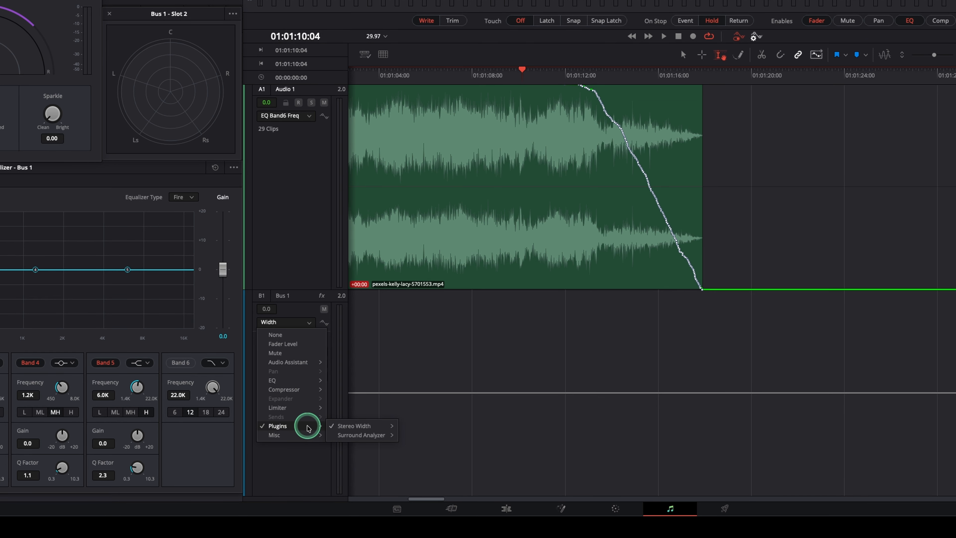
pyautogui.moveTo(354, 427)
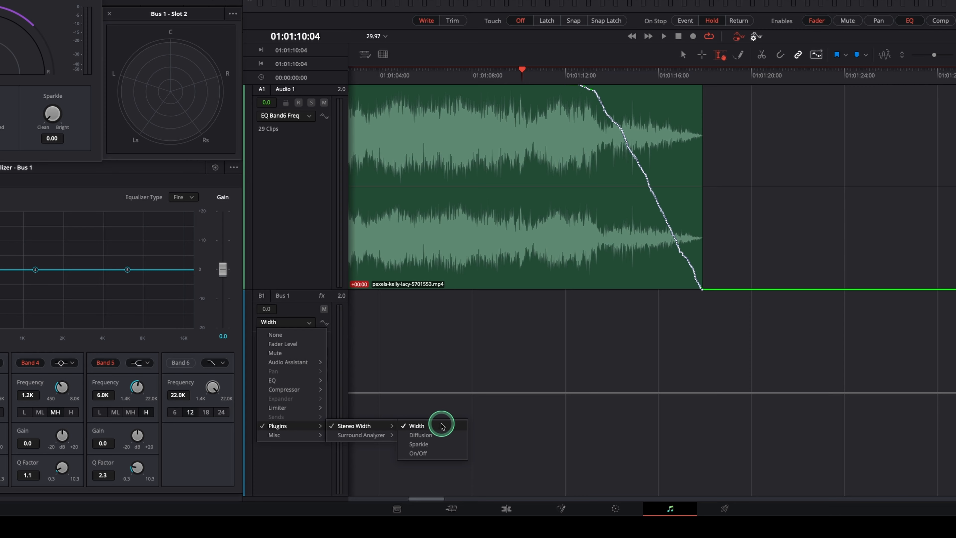
pyautogui.click(513, 352)
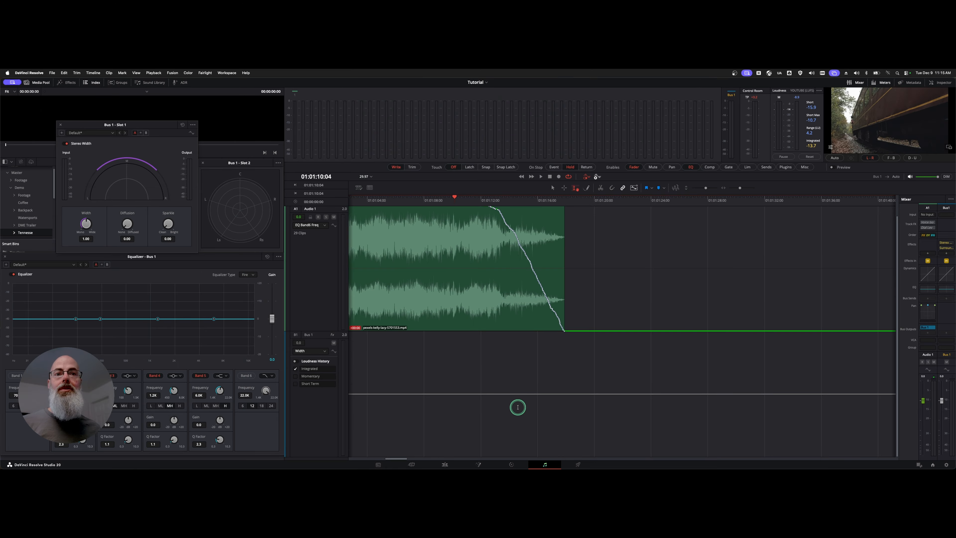
# Step: Add Bus 1 Width keyframes at about 01:01:12:17 and 01:01:14:06, and raise the second to the maximum of 2.00
pyautogui.click(490, 201)
pyautogui.press('space')
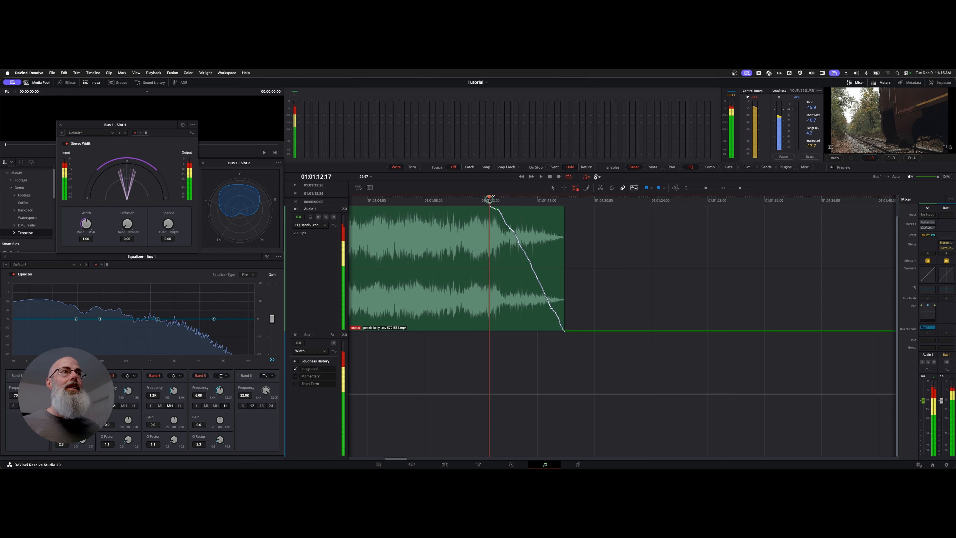
pyautogui.click(487, 395)
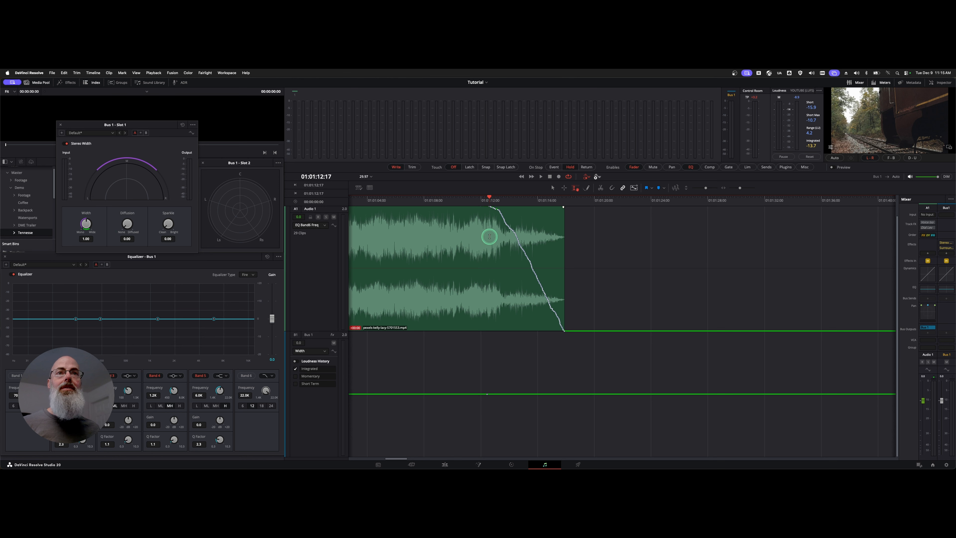
pyautogui.click(512, 199)
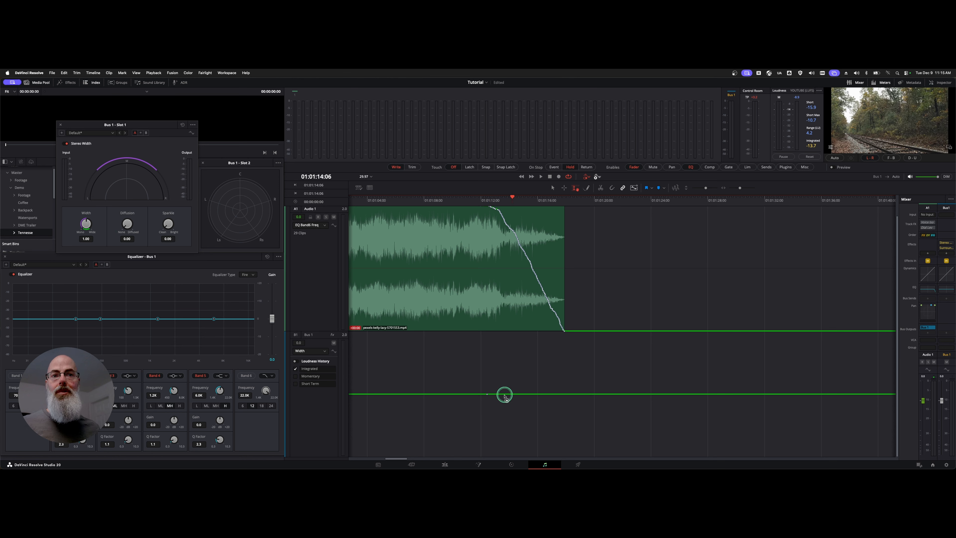
pyautogui.moveTo(506, 395); pyautogui.dragTo(514, 330)
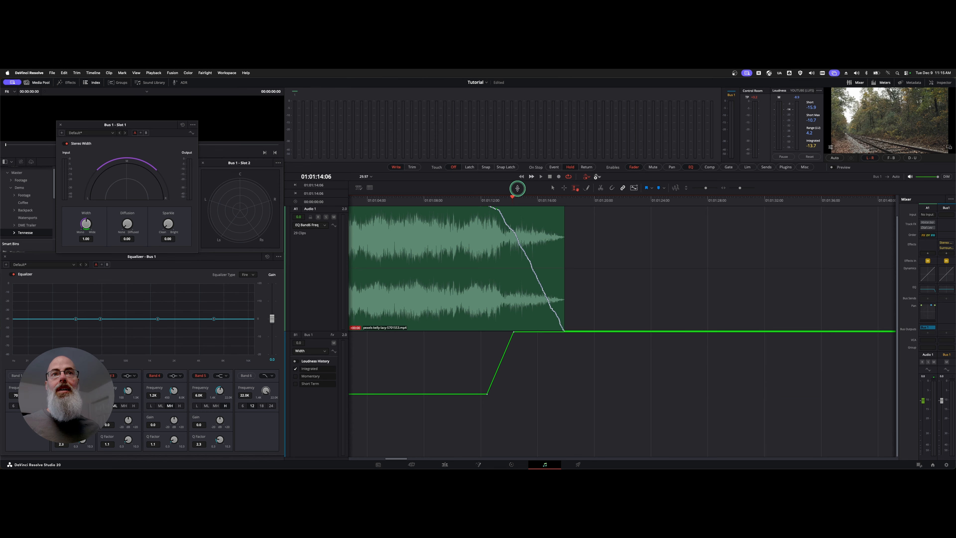
# Step: Play the width ramp repeatedly, starting from 01:01:11:08, 01:01:12:01 and 01:01:11:25, to check Bus 1's stereo width automation
pyautogui.click(522, 199)
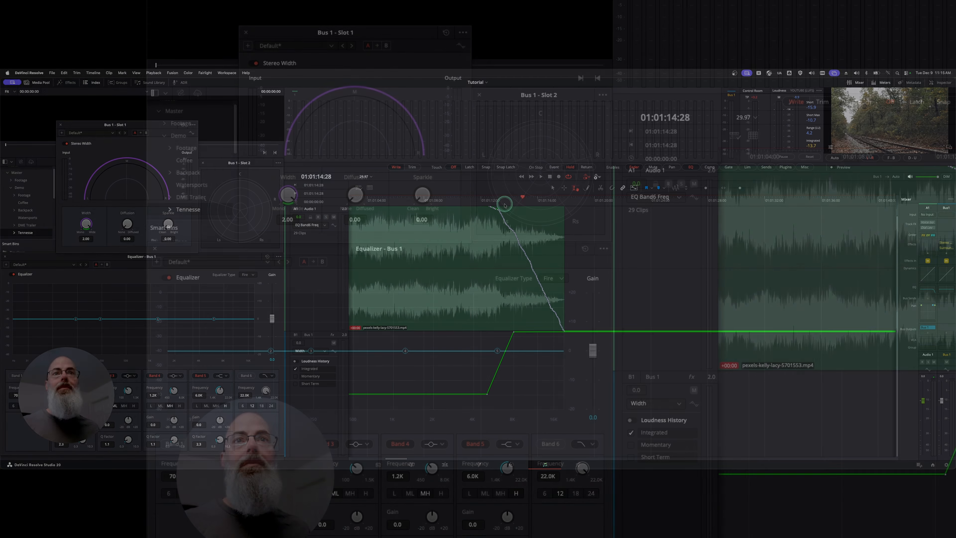
pyautogui.click(919, 153)
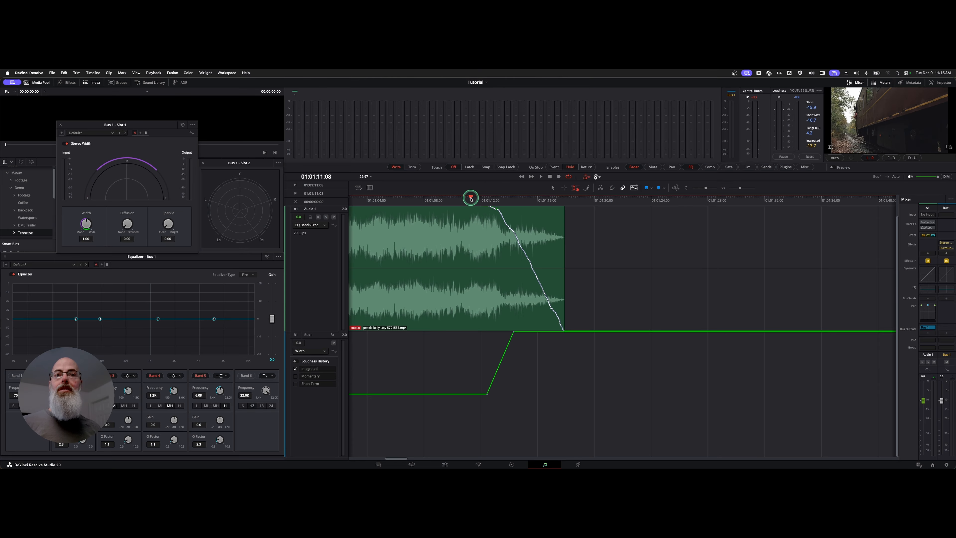
pyautogui.press('space')
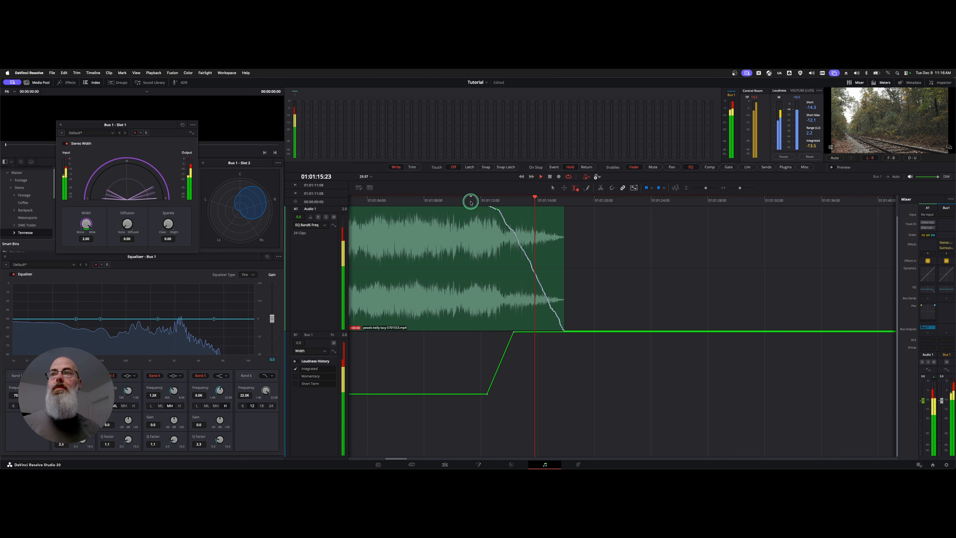
pyautogui.press('space')
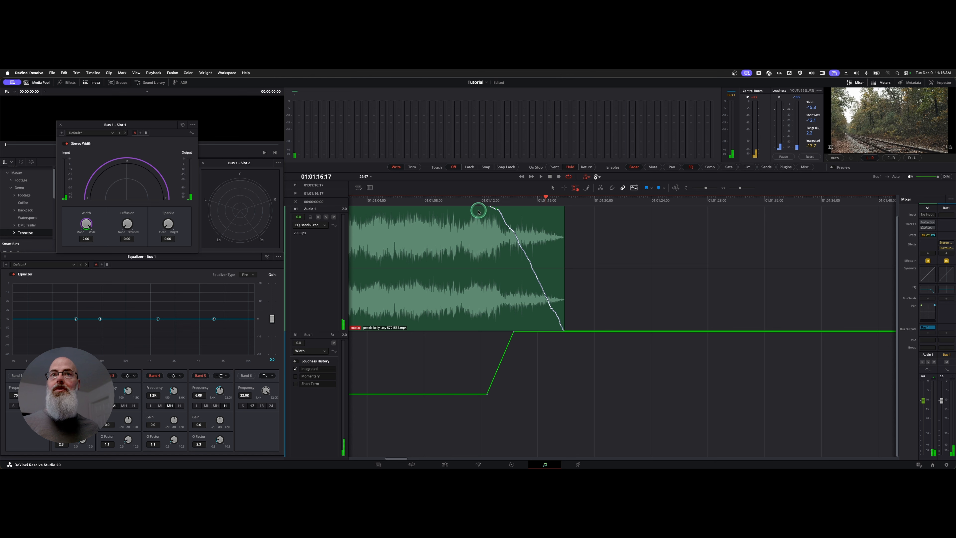
pyautogui.click(482, 200)
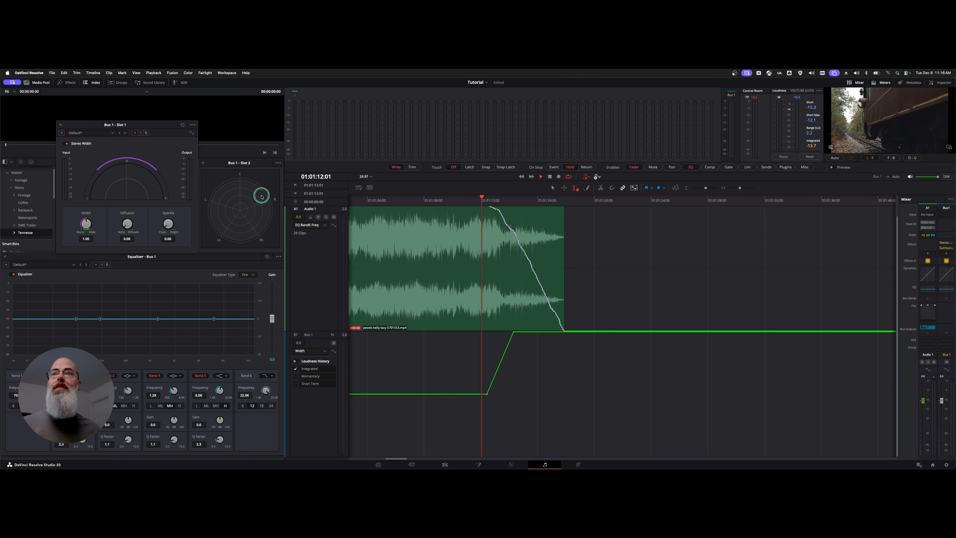
pyautogui.press('space')
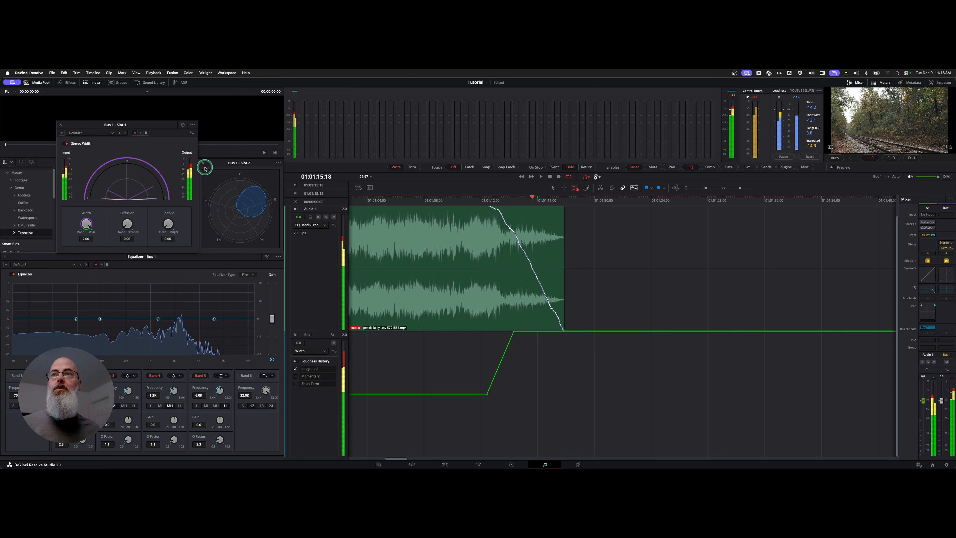
pyautogui.click(394, 220)
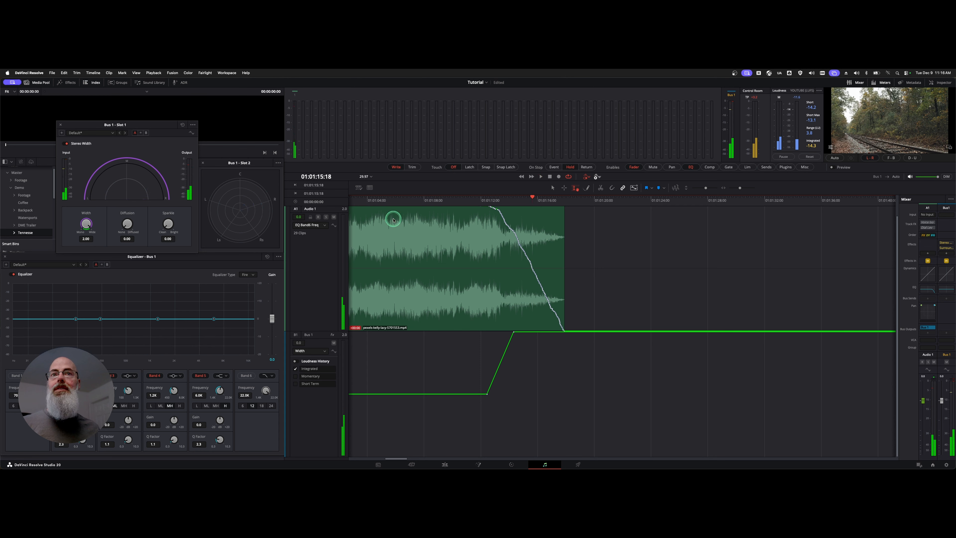
pyautogui.click(479, 206)
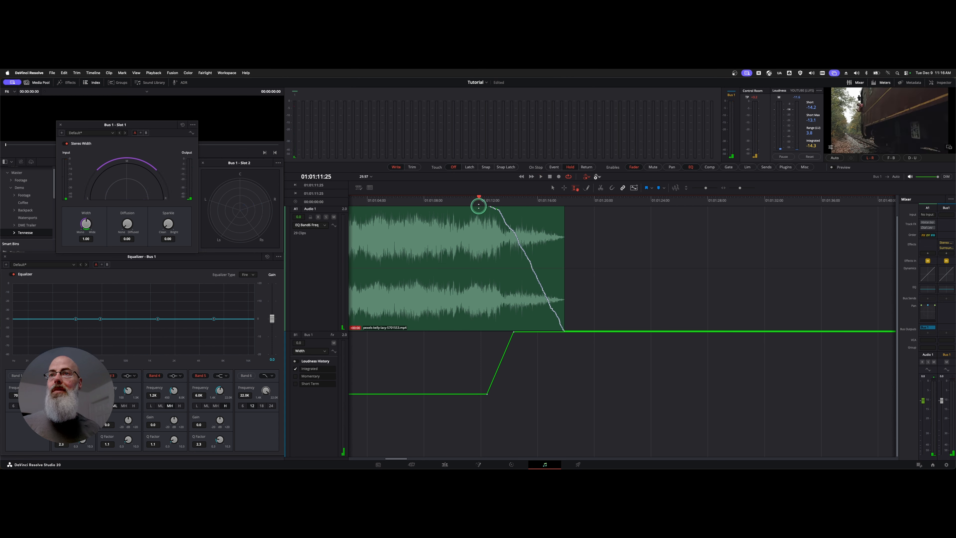
pyautogui.press('space')
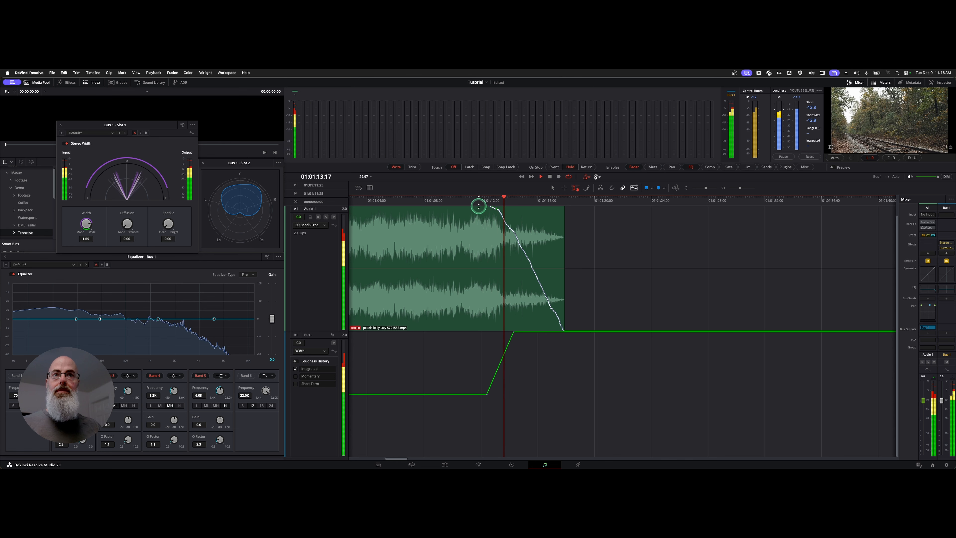